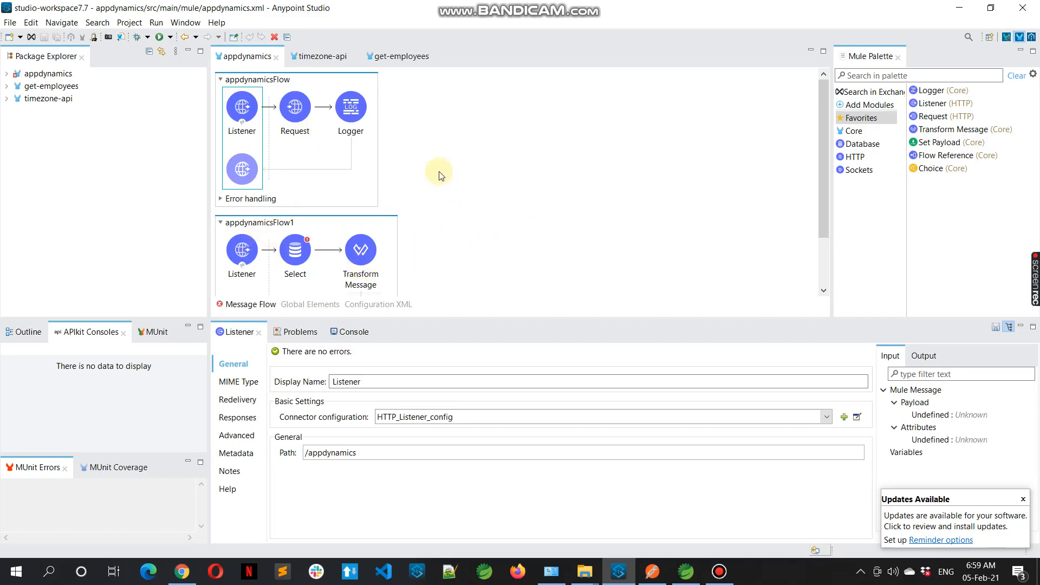
Review the Listener and Request settings of the timezone-api and get-employees flows
left_click(323, 57)
left_click(257, 177)
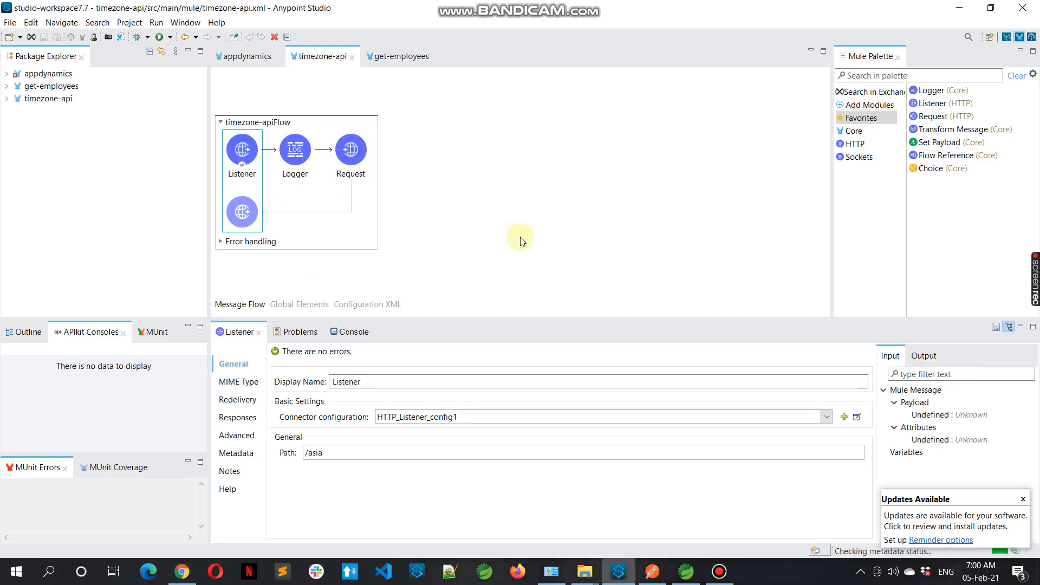
left_click(356, 157)
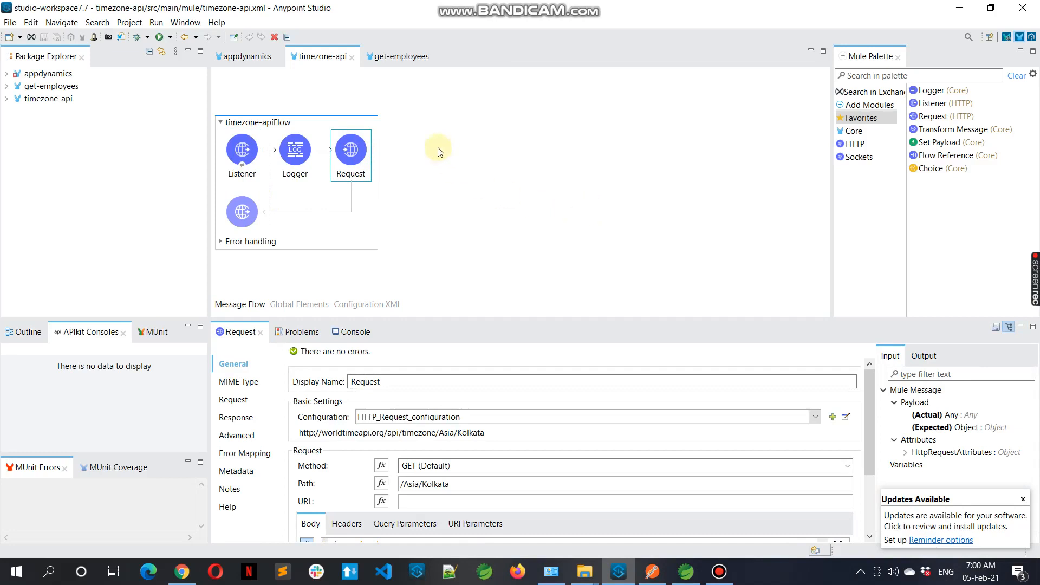
left_click(400, 57)
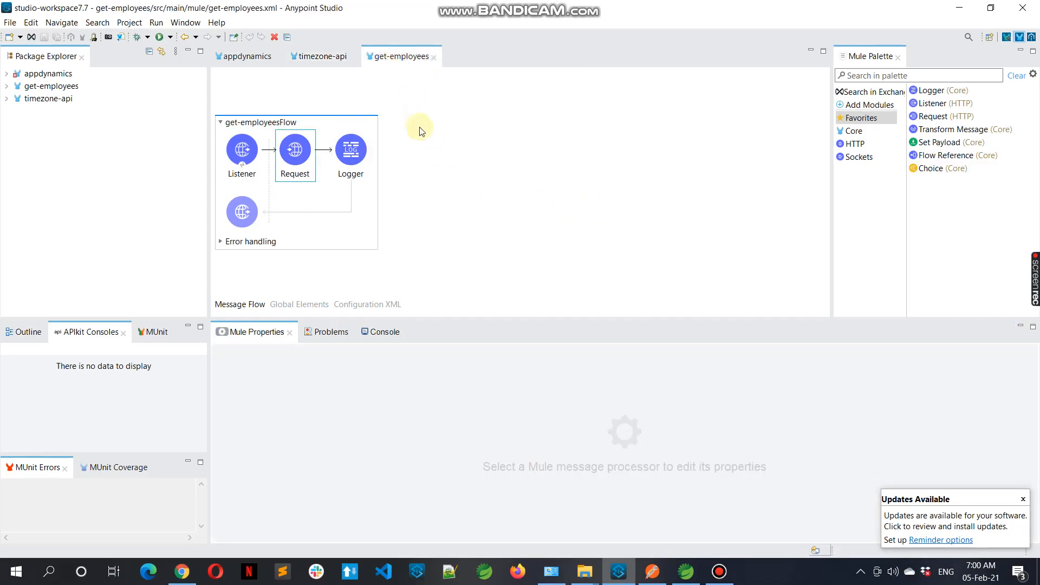
left_click(244, 149)
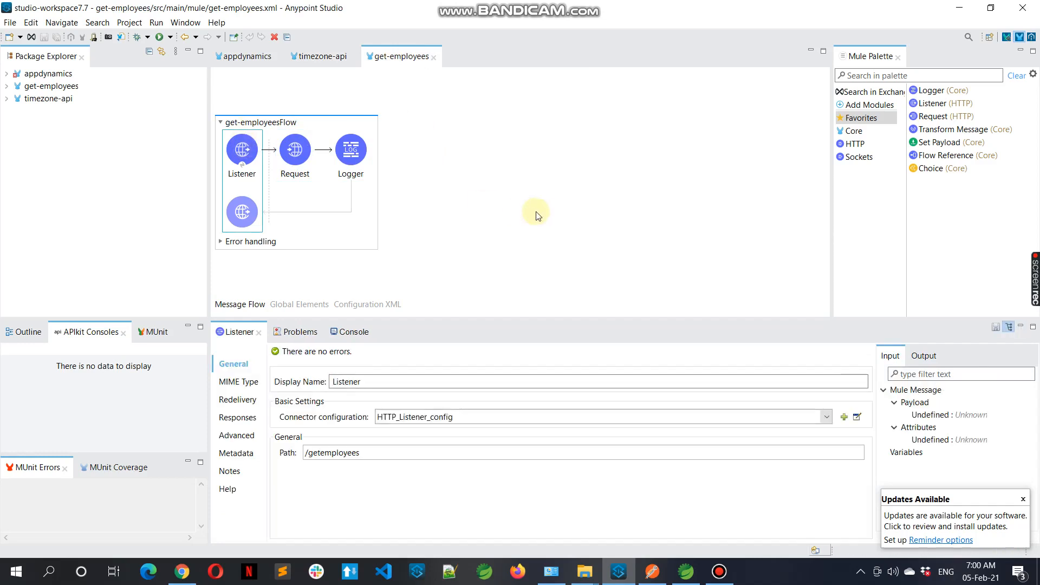
left_click(291, 166)
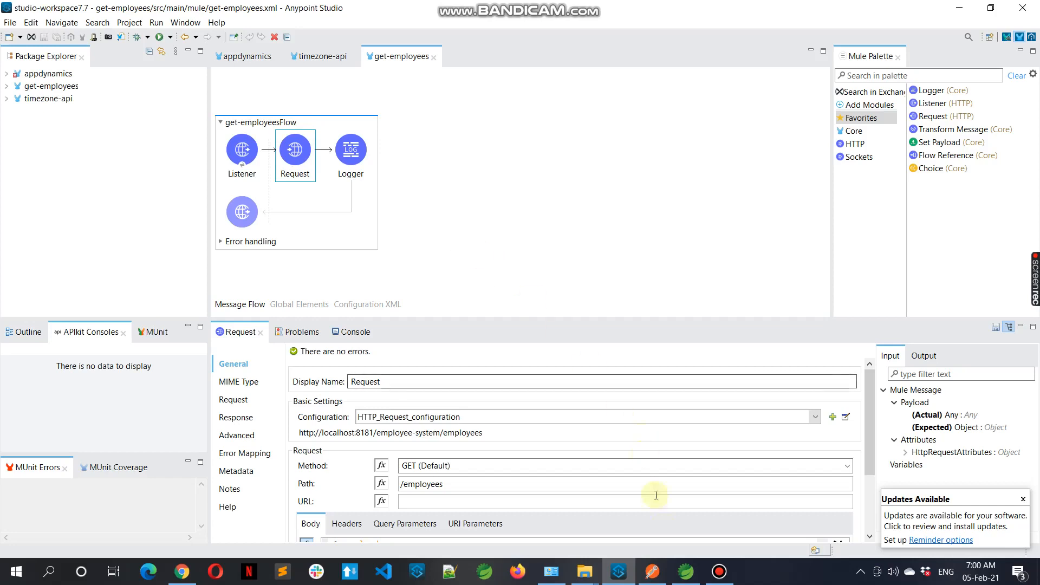
Switch to Spring Tool Suite and select the employee-system-api project
left_click(683, 575)
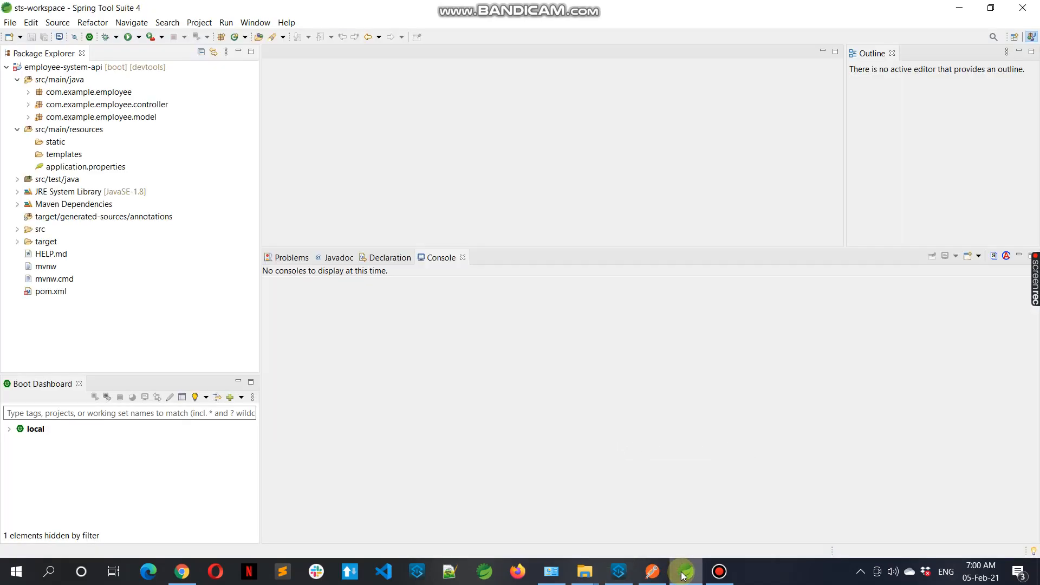
left_click(42, 69)
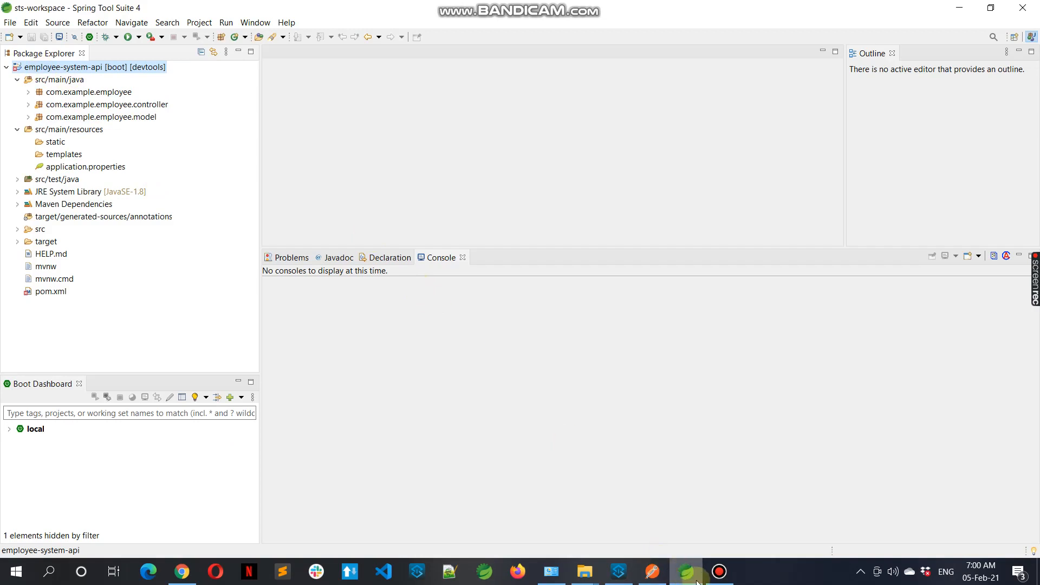
mouse_move(688, 581)
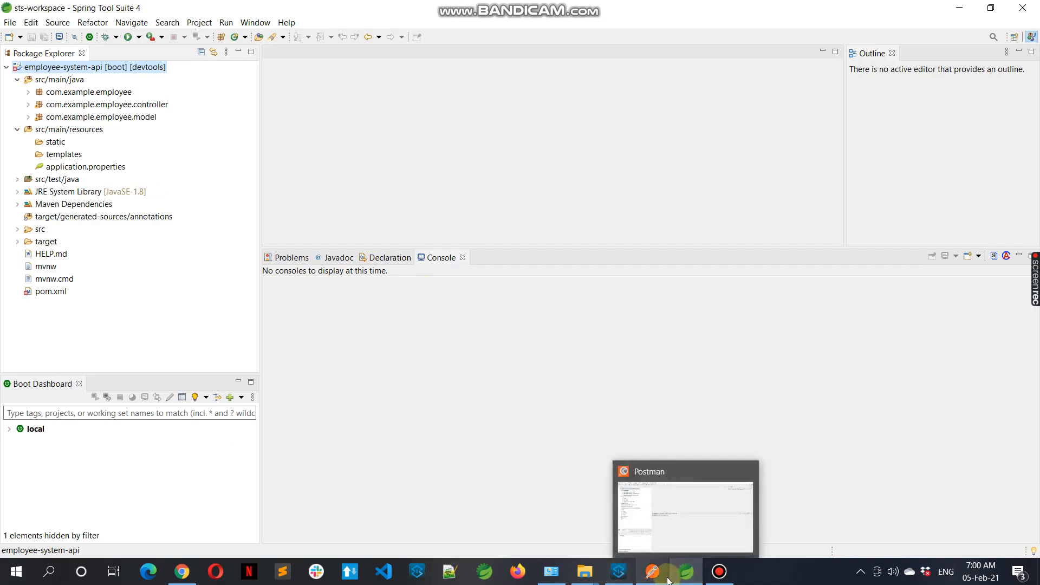
Switch to the browser and open the AppDynamics Applications dashboard
left_click(618, 572)
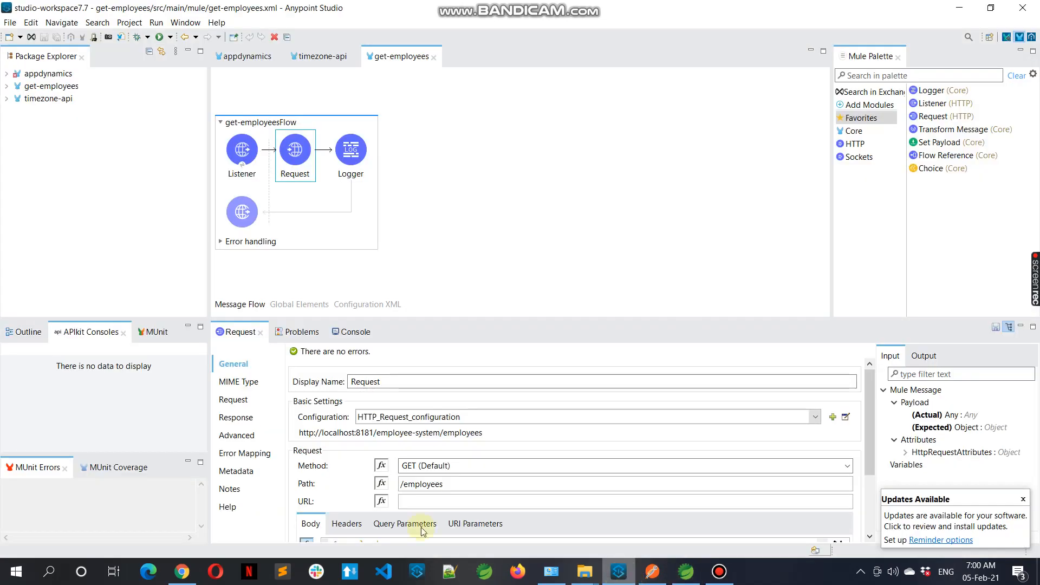
mouse_move(194, 580)
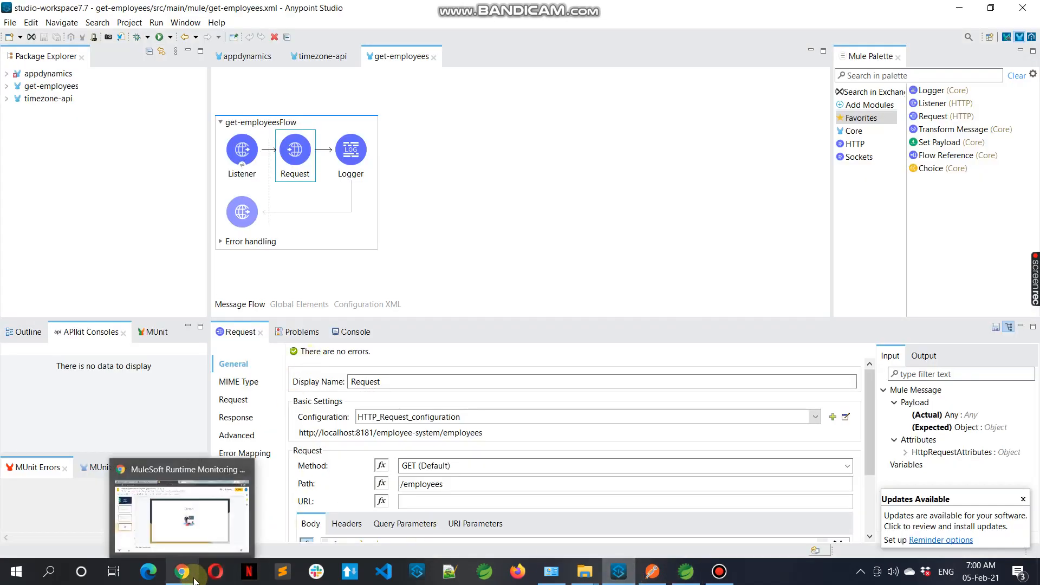
left_click(182, 514)
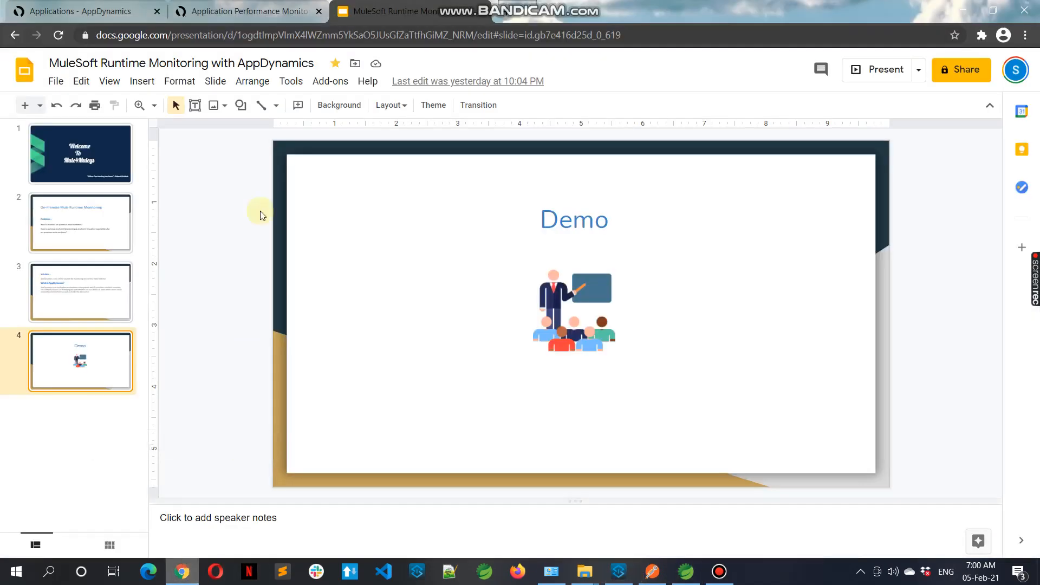
left_click(281, 5)
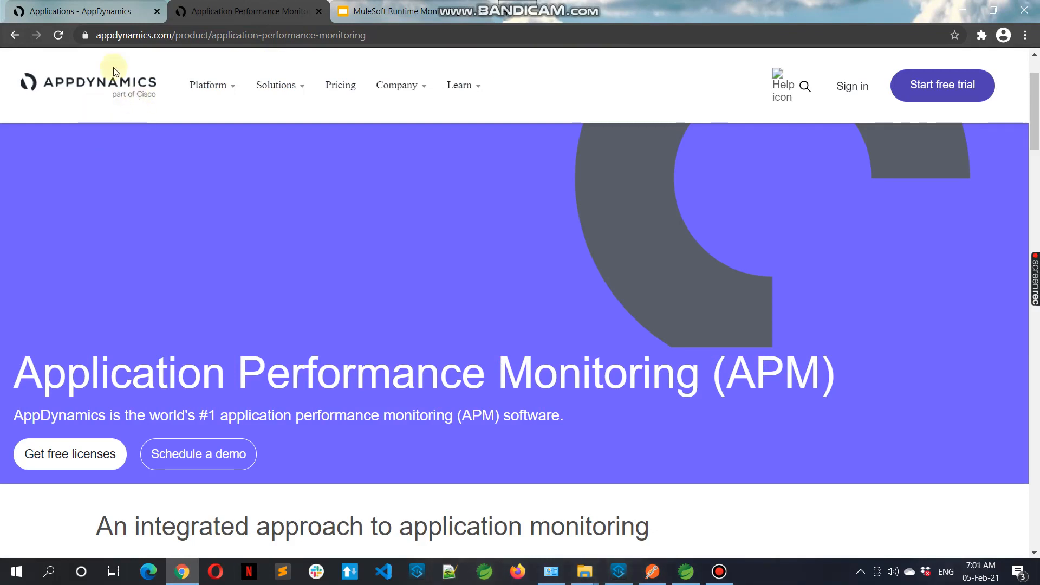
left_click(89, 7)
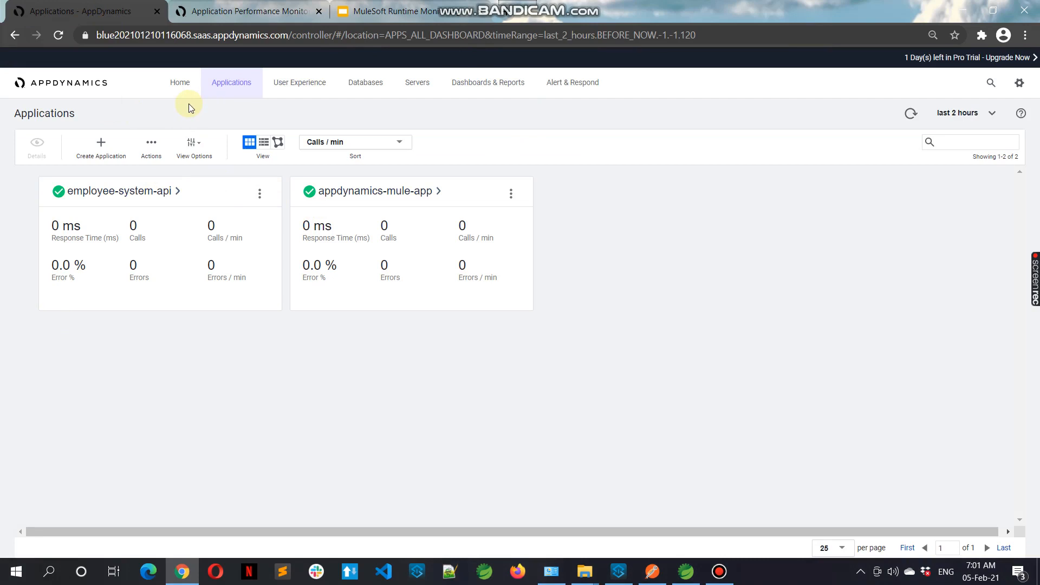
Start creating an application with the Getting Started Wizard for Java, keeping the JVM as Sun/JRockit
left_click(103, 147)
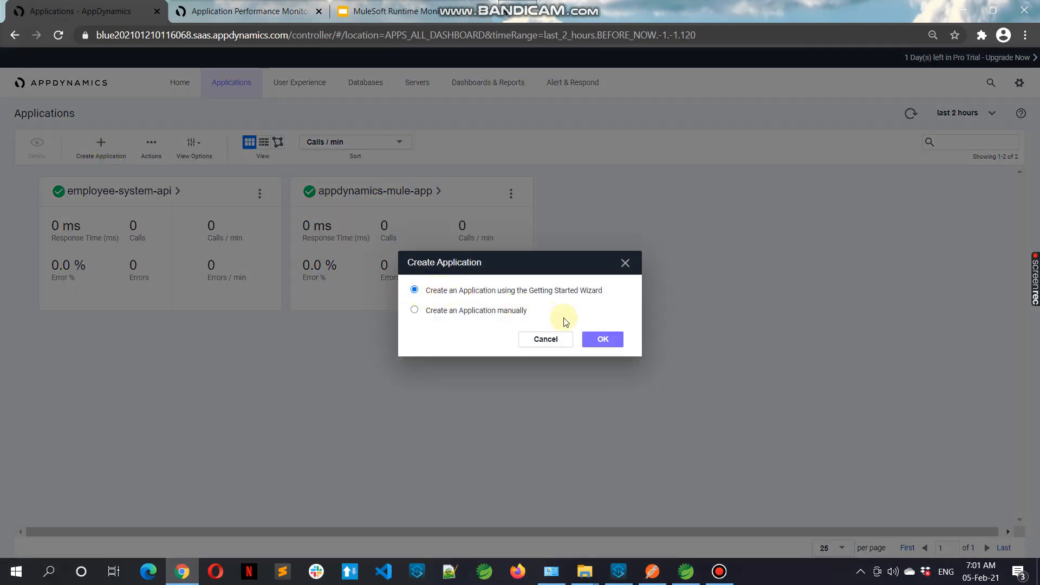
left_click(611, 340)
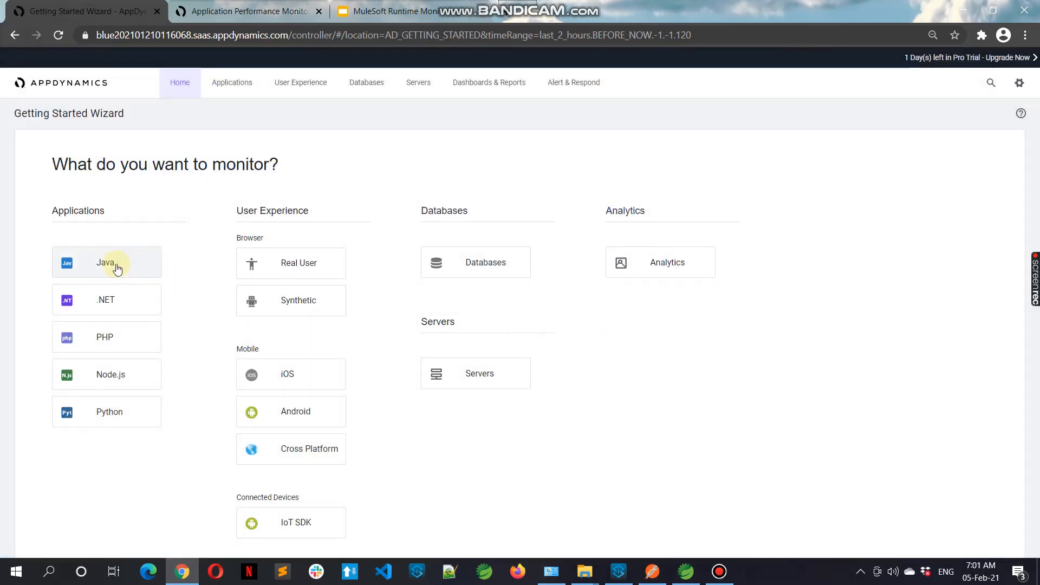
left_click(117, 268)
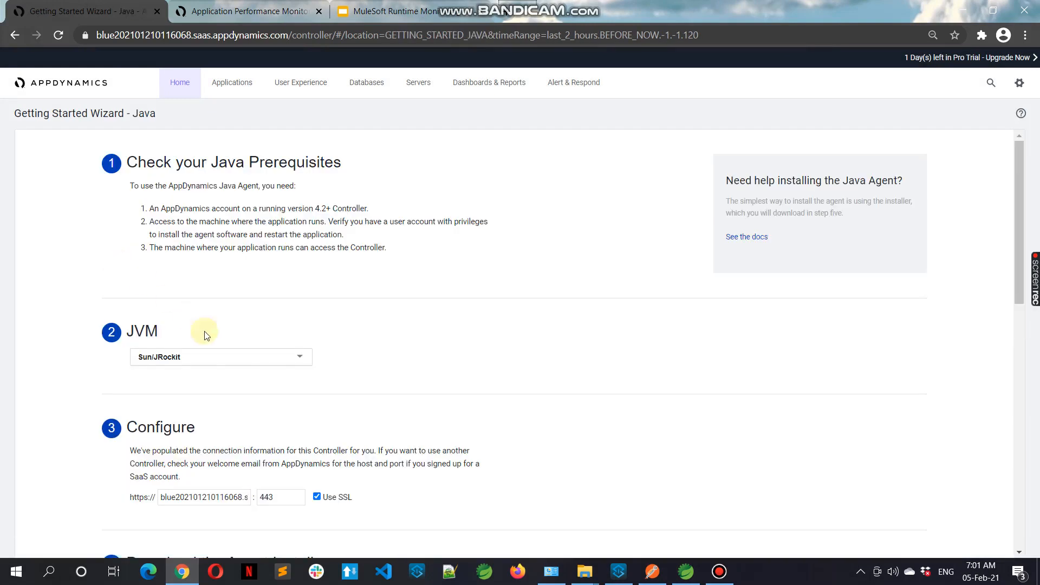
left_click(268, 356)
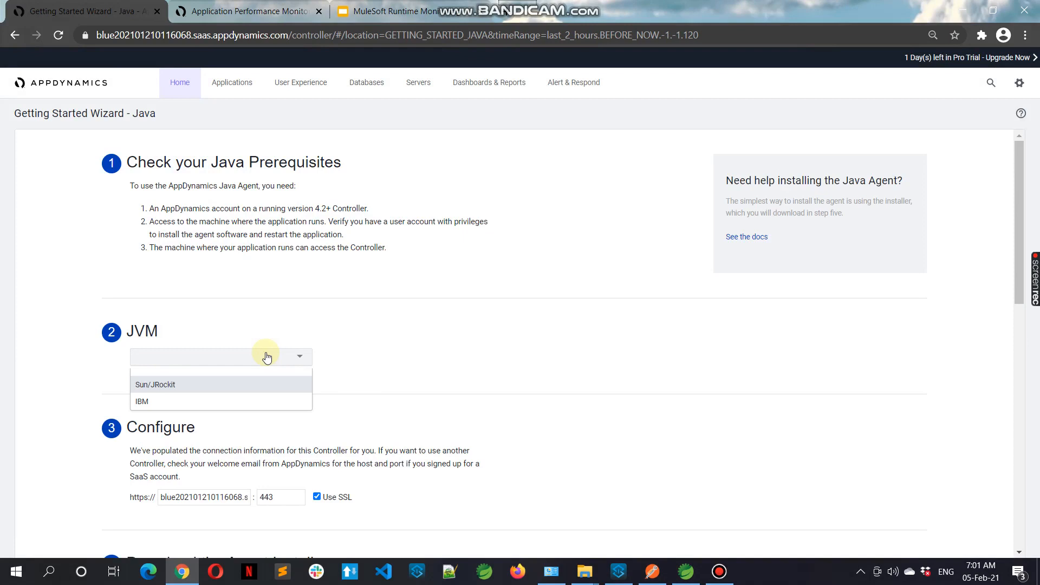
left_click(274, 387)
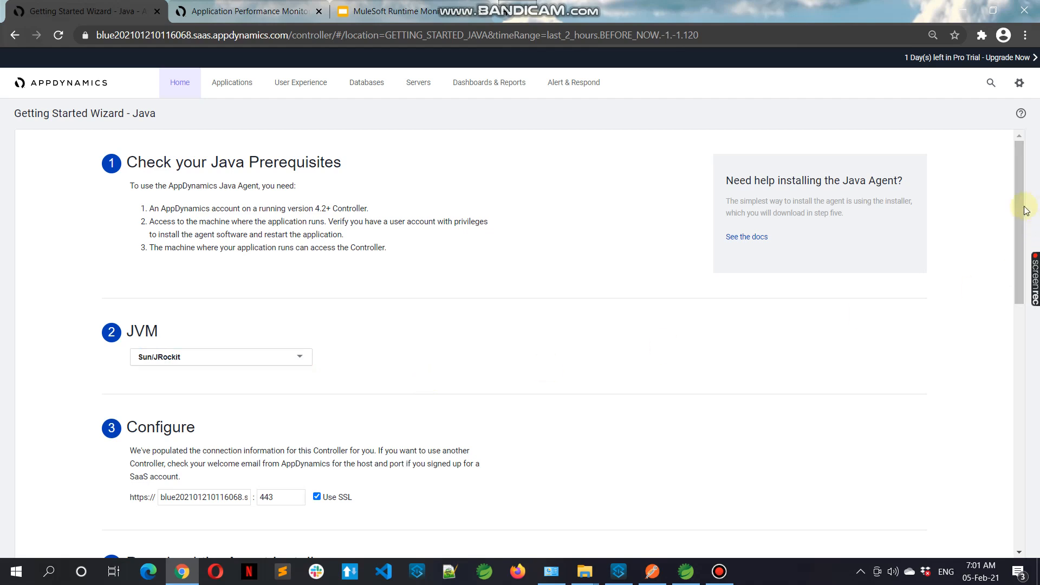
Select Mule ESB as the application server in the Install the App Agent section
left_click_drag(1018, 222, 1018, 324)
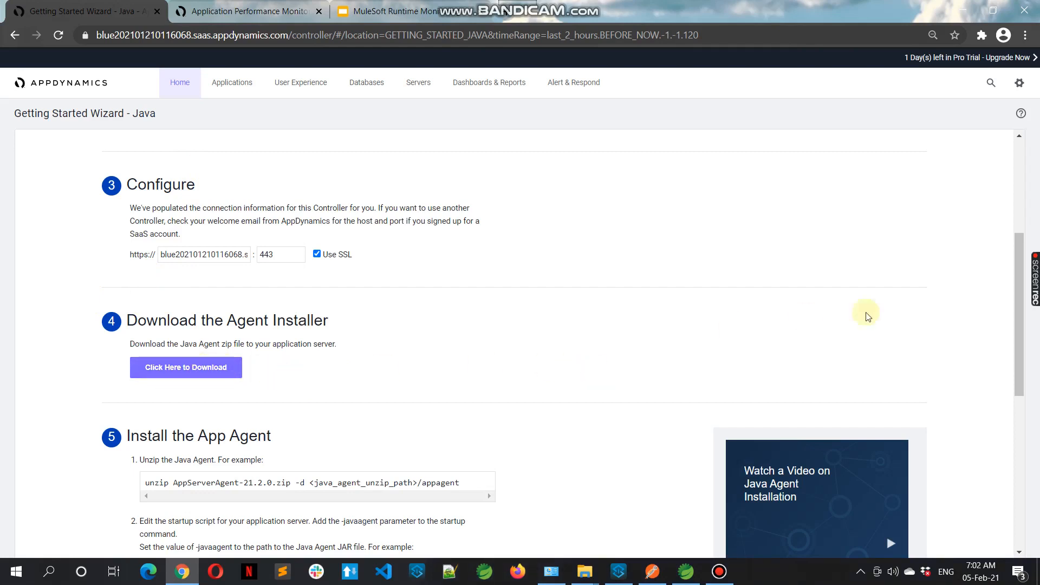
left_click_drag(1014, 296, 1034, 364)
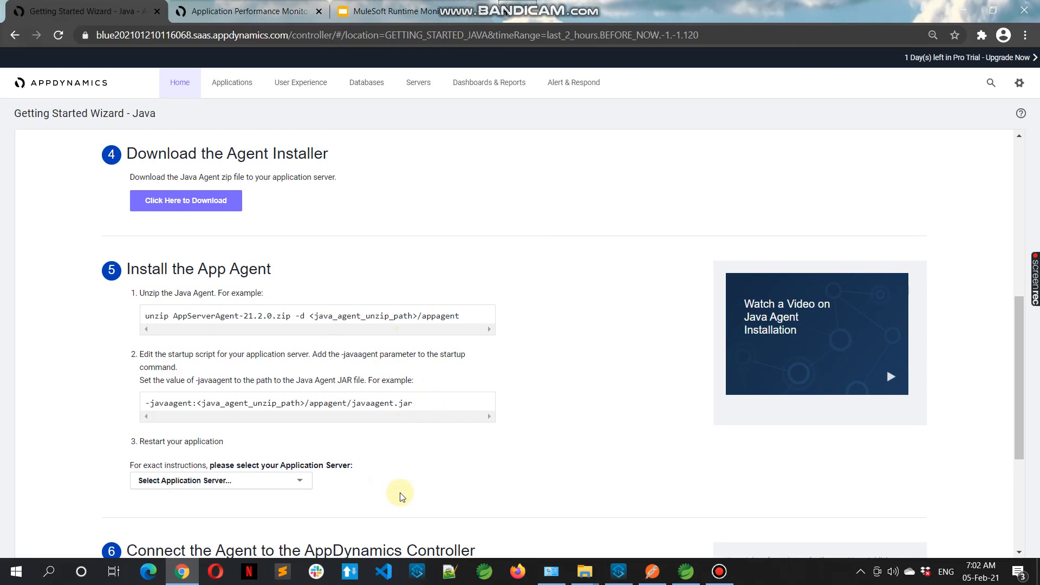
left_click(301, 486)
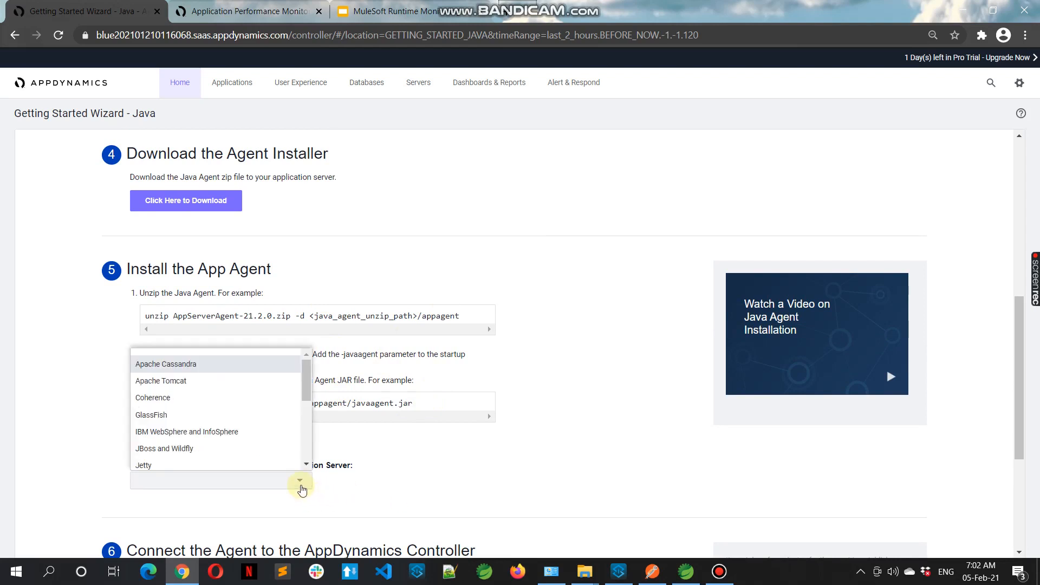
left_click_drag(305, 387, 305, 418)
left_click(184, 401)
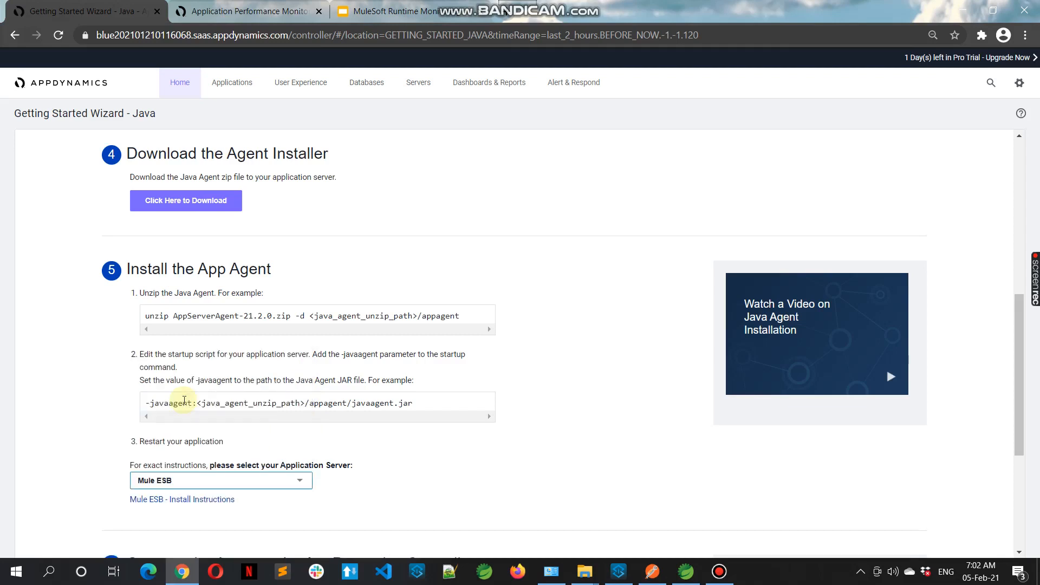
mouse_move(1021, 374)
left_mouse_down()
mouse_move(1022, 416)
mouse_move(1023, 378)
left_mouse_up()
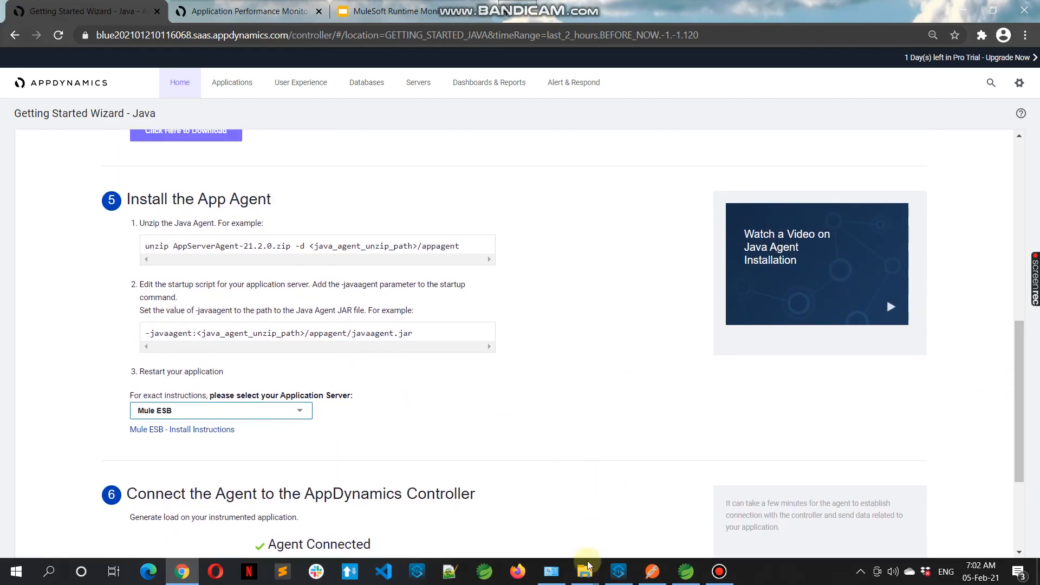
Open controller-info.xml from the MuleRuntime appagent conf folder in Notepad++
mouse_move(585, 573)
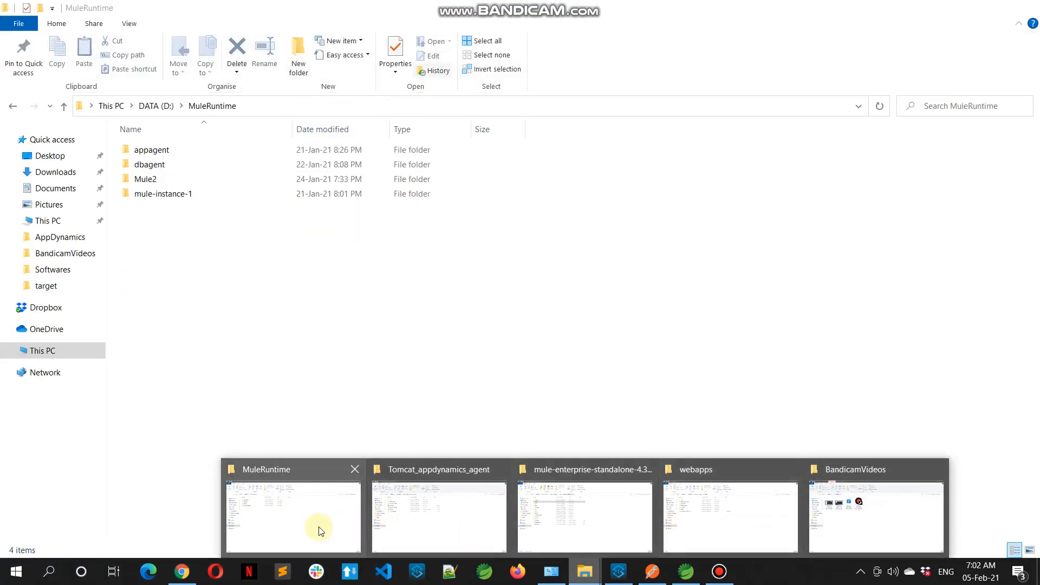
left_click(319, 530)
left_click(180, 155)
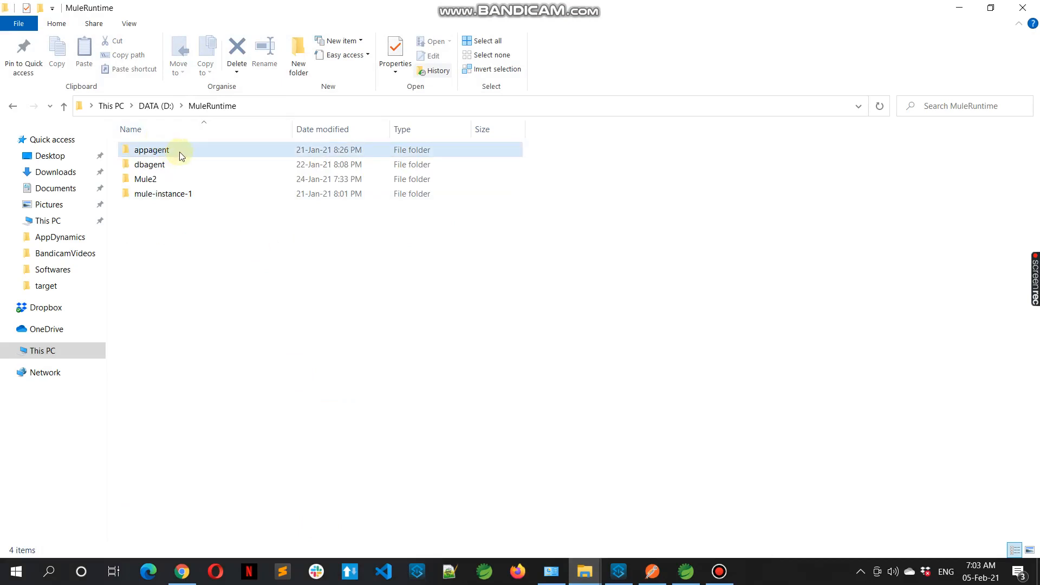
double_click(180, 152)
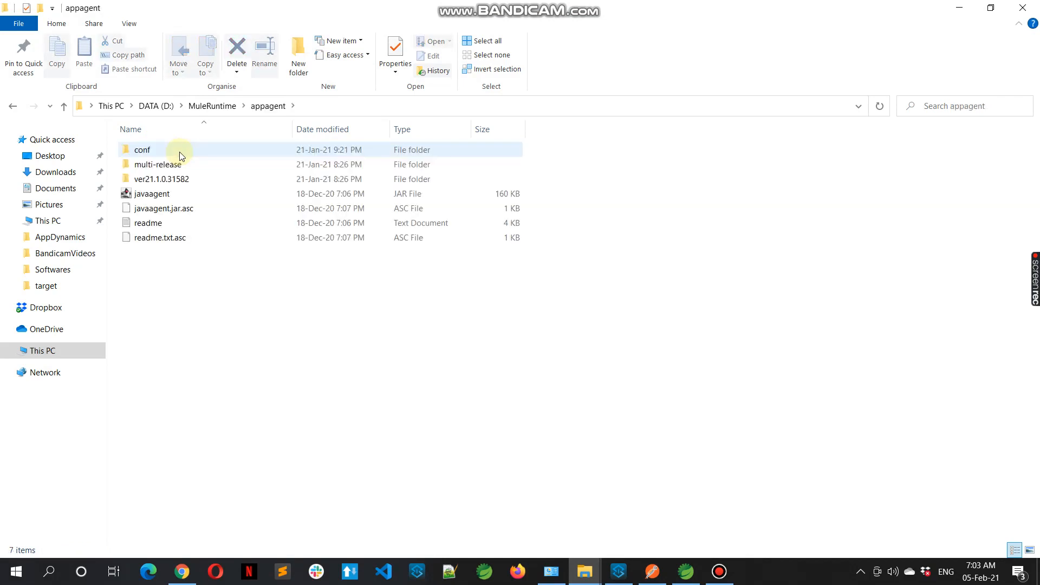
left_click(180, 196)
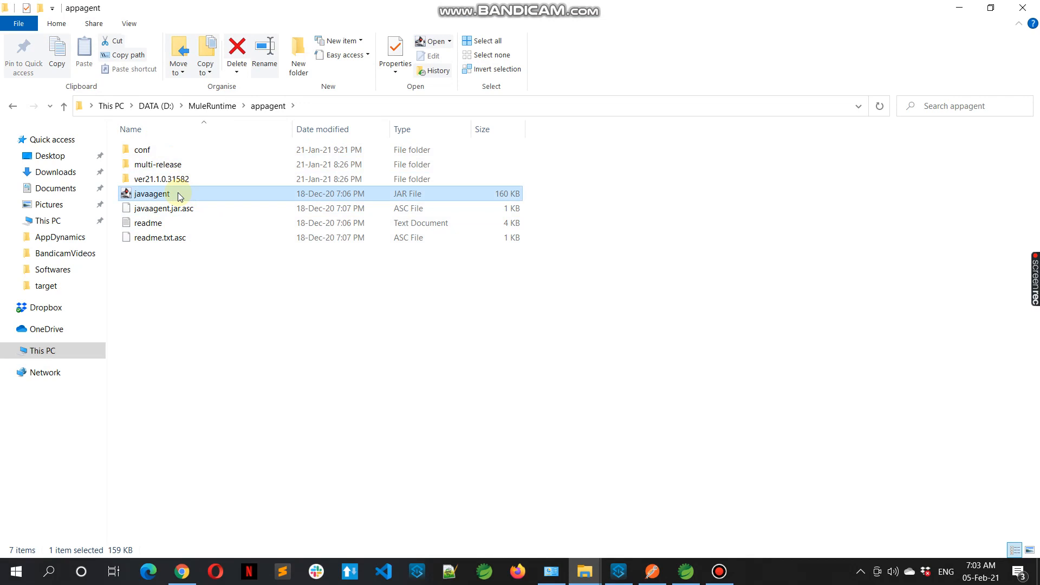
double_click(210, 148)
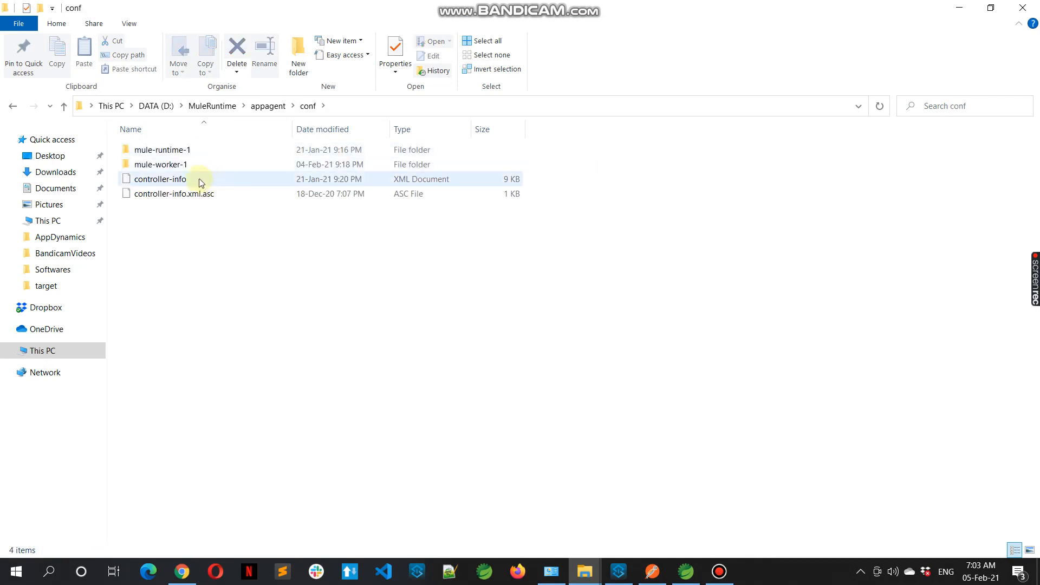
right_click(199, 179)
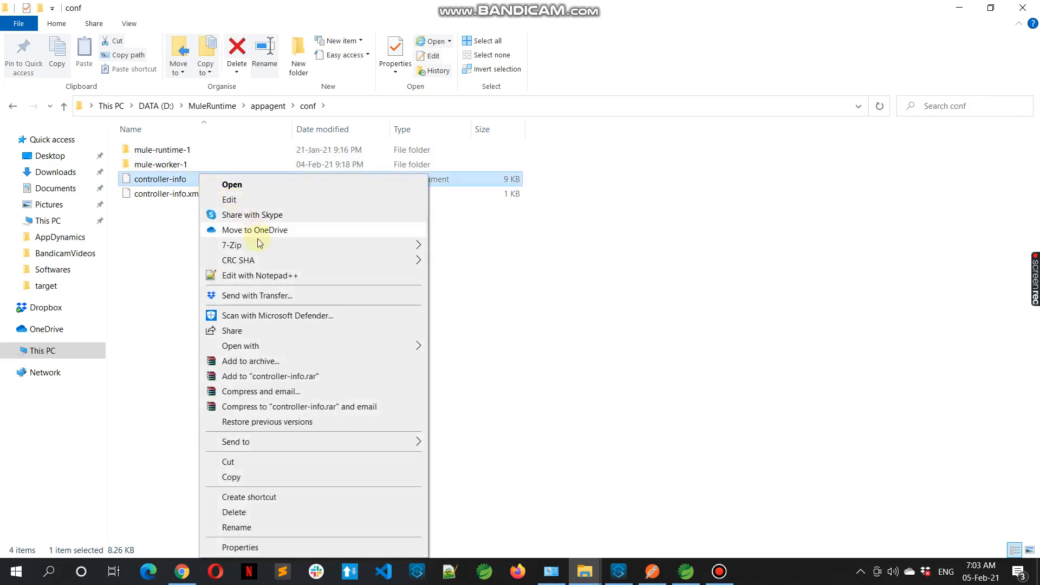
left_click(260, 275)
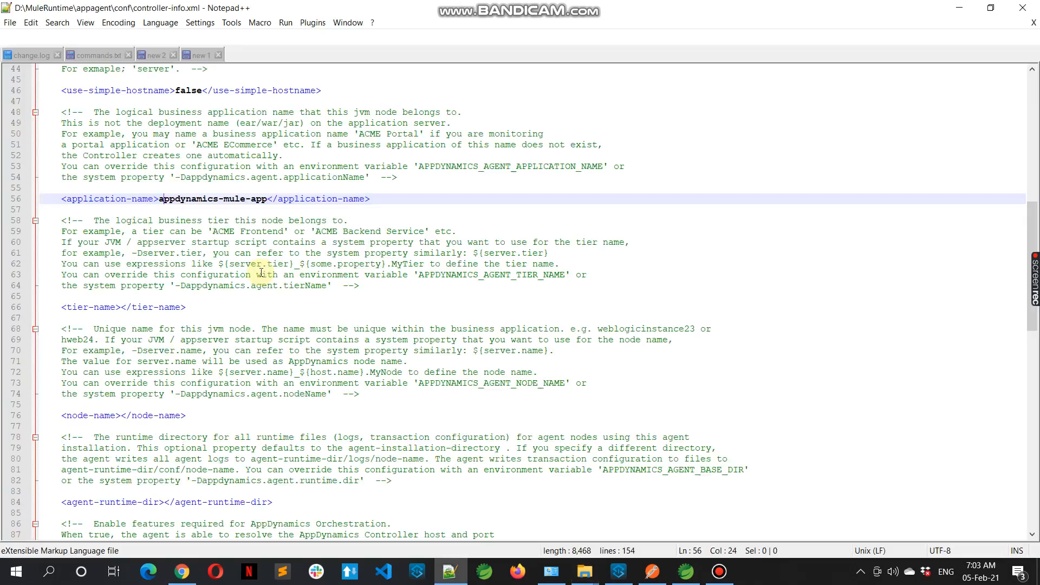
Examine the controller host, port, SSL and application name settings in controller-info.xml
left_click(596, 325)
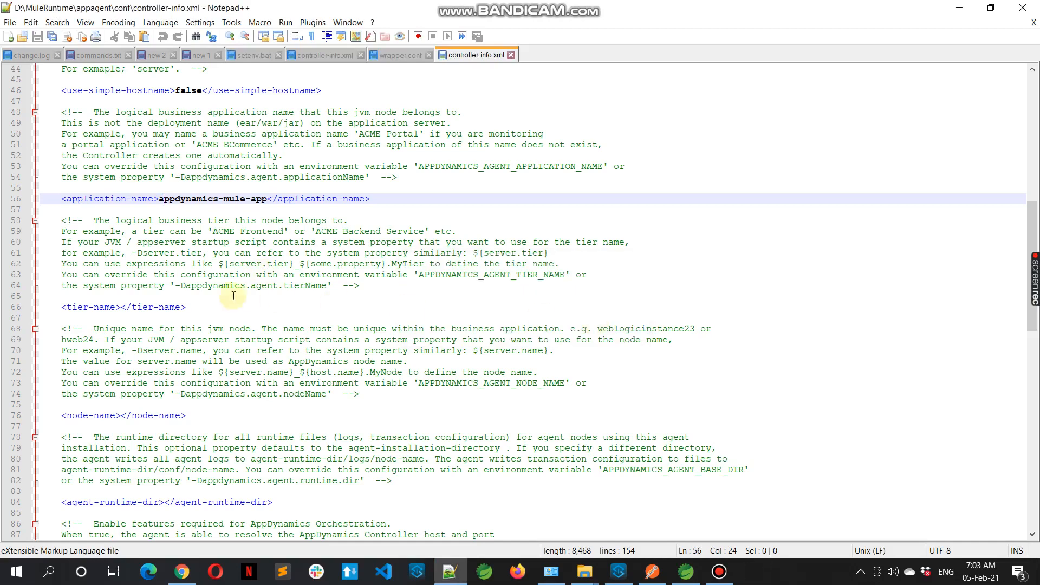
left_click(289, 242)
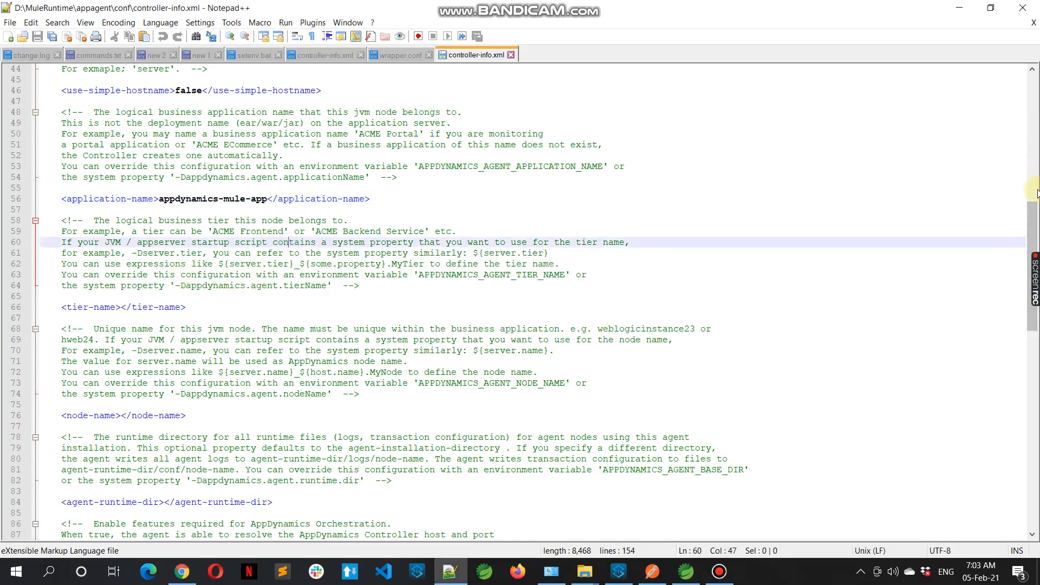
left_click_drag(1035, 230, 1036, 113)
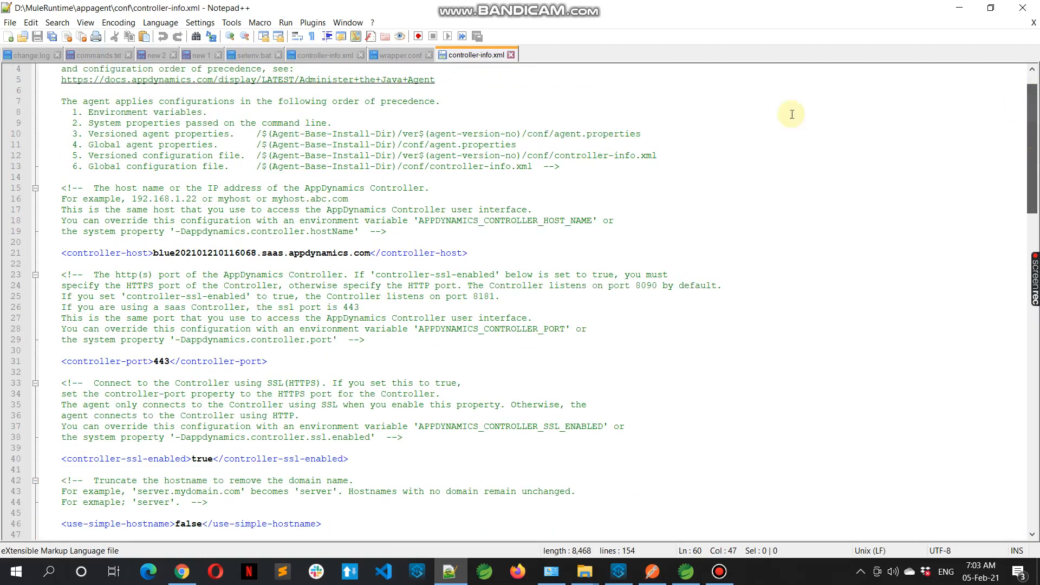
left_click(411, 254)
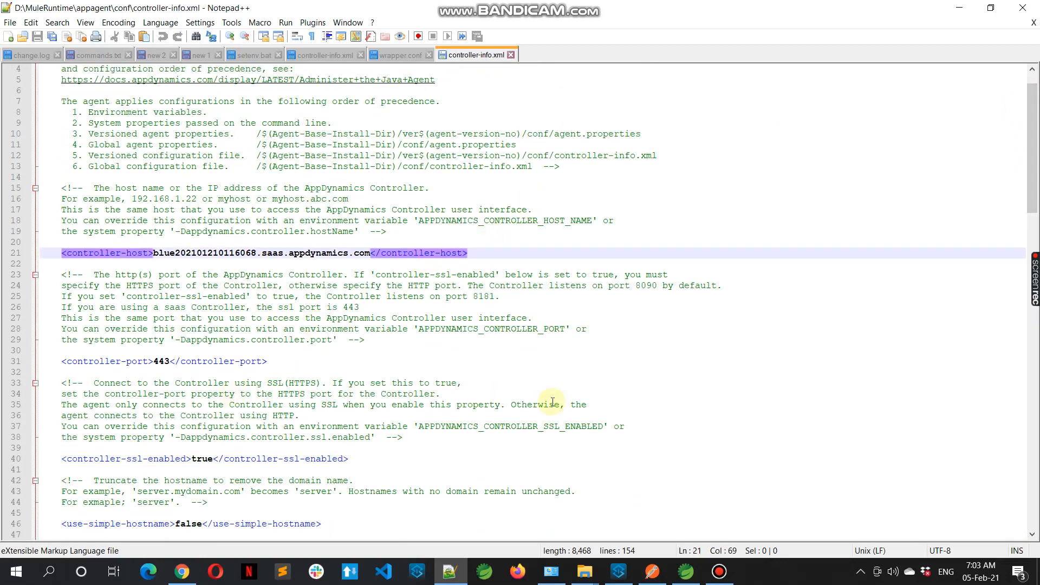
left_click_drag(1035, 132, 1036, 275)
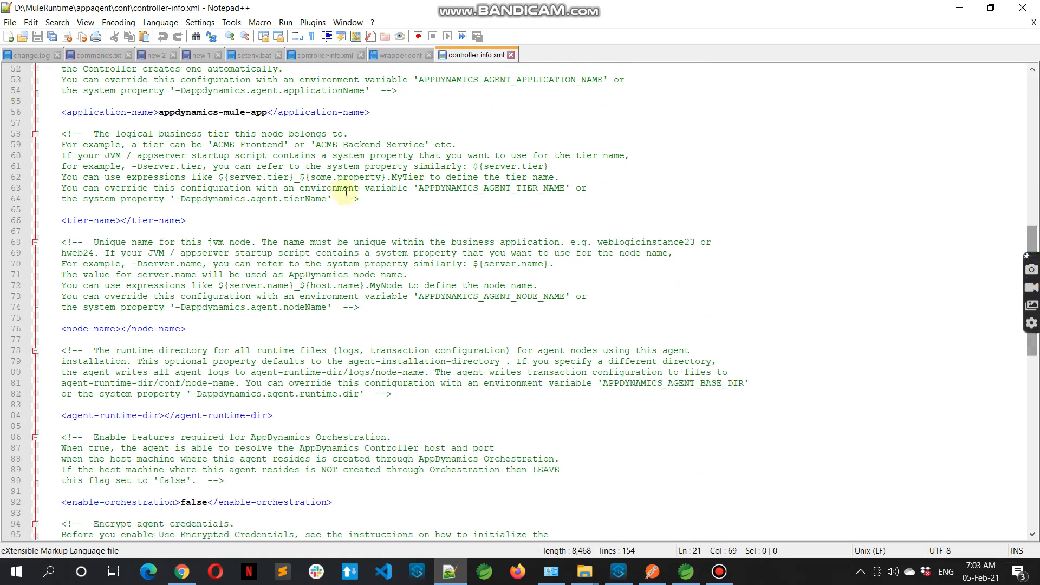
Examine the application, tier and node name entries in controller-info.xml
double_click(100, 110)
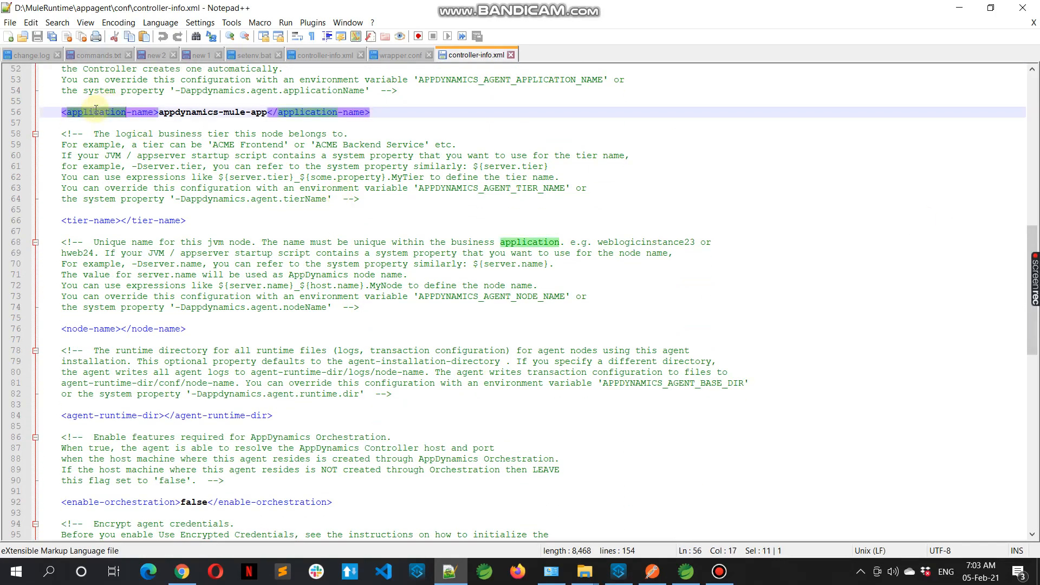
left_click(85, 220)
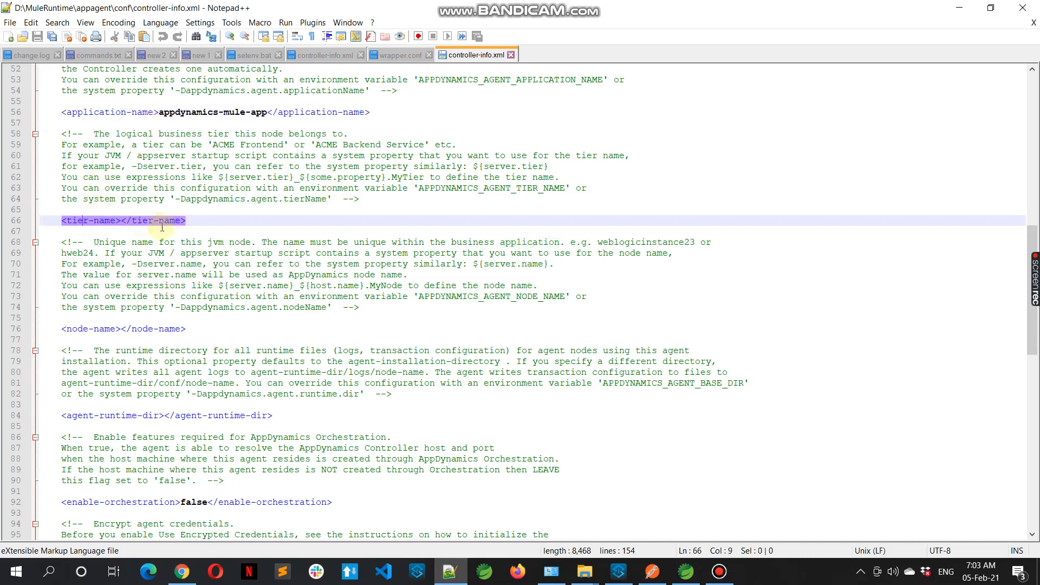
left_click(104, 329)
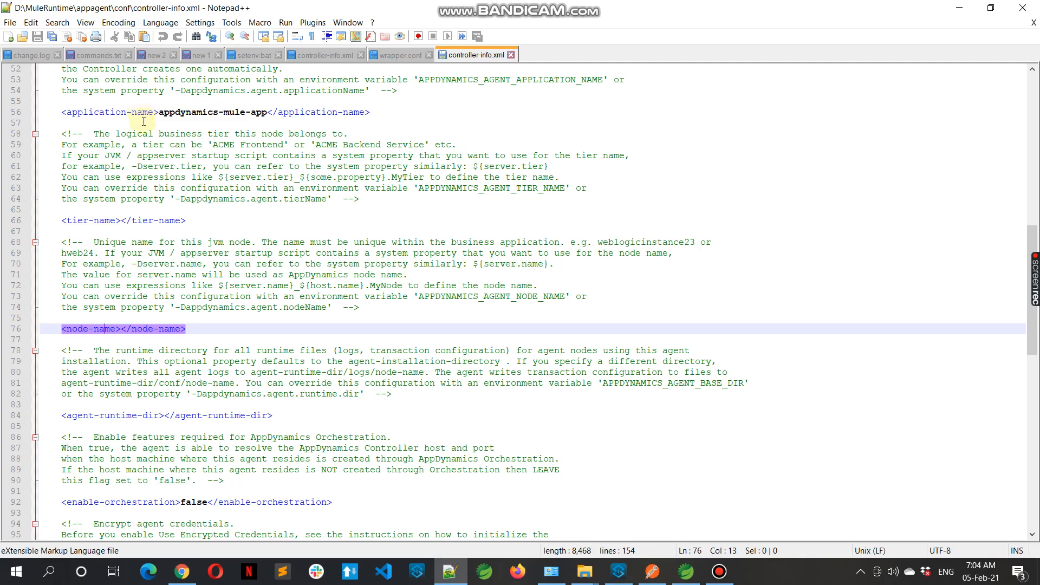
left_click(166, 221)
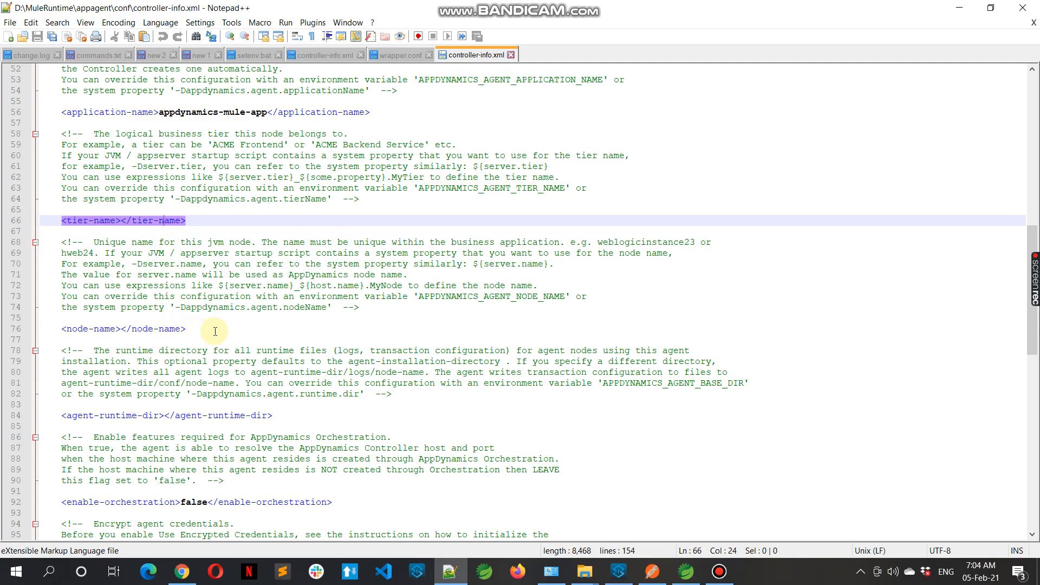
Browse the appagent folder and the Mule instance's apps folder in File Explorer
left_click(583, 578)
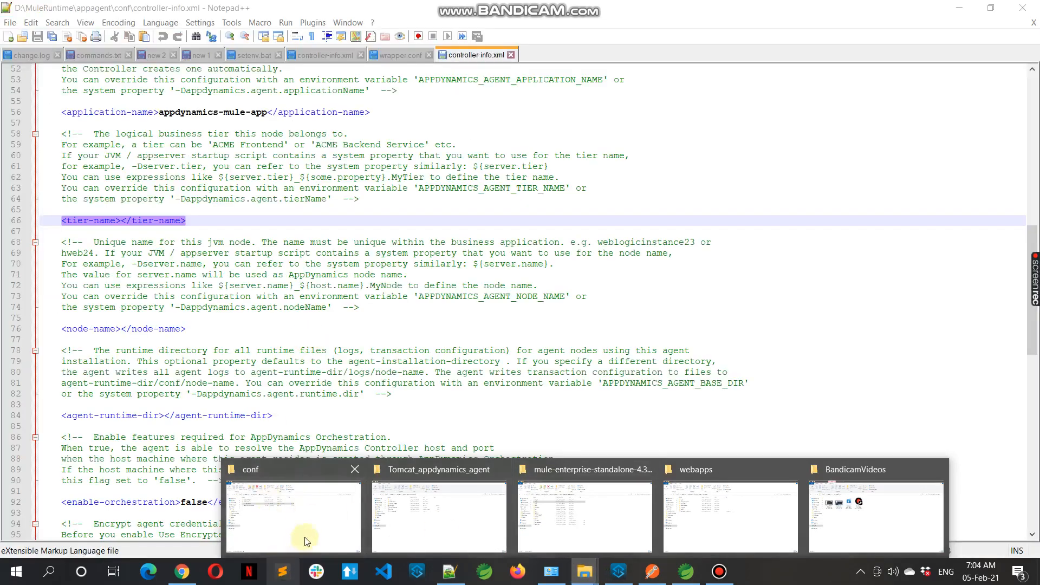
left_click(303, 542)
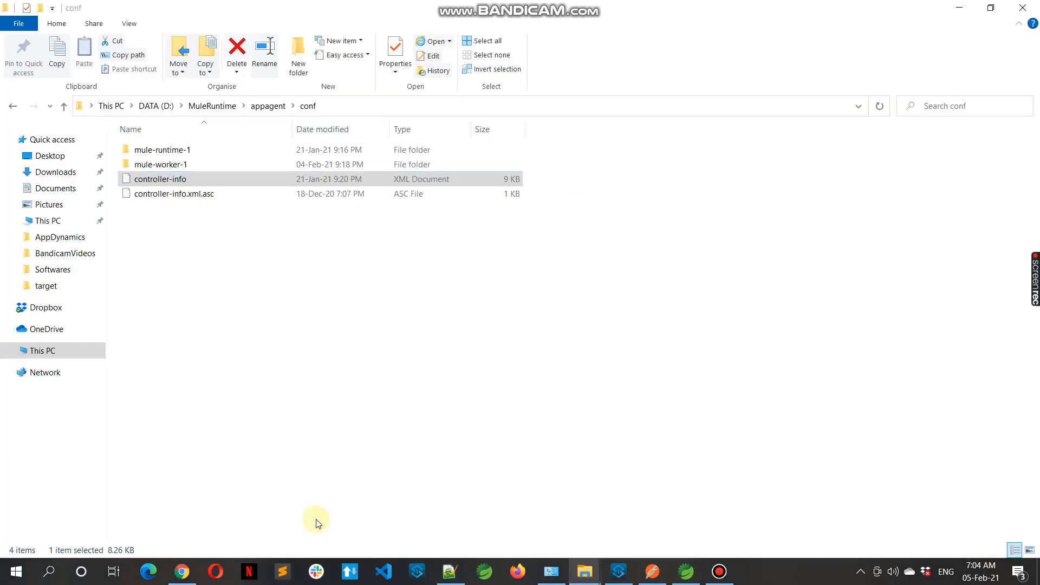
left_click(261, 110)
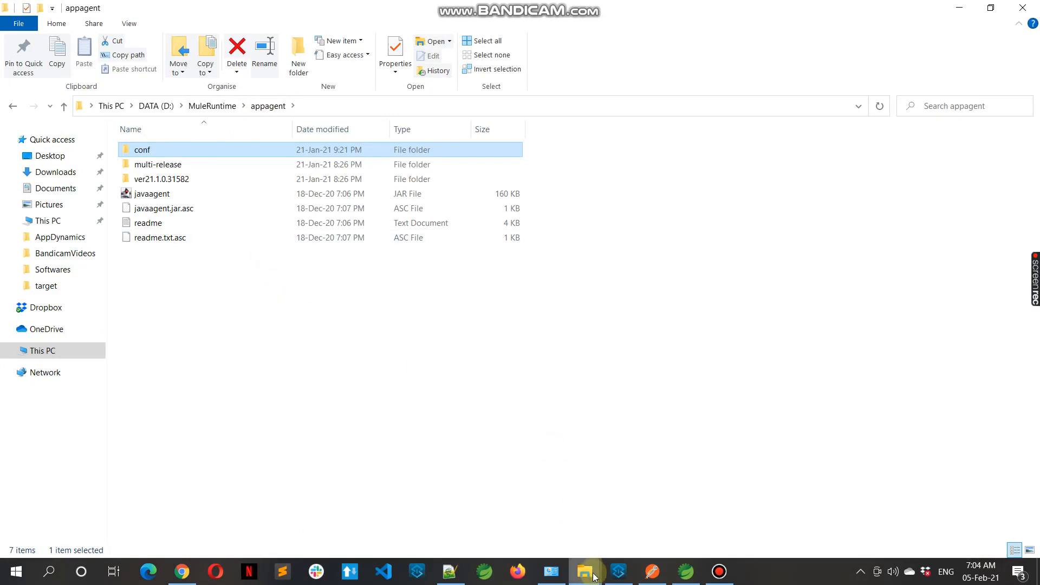
mouse_move(589, 577)
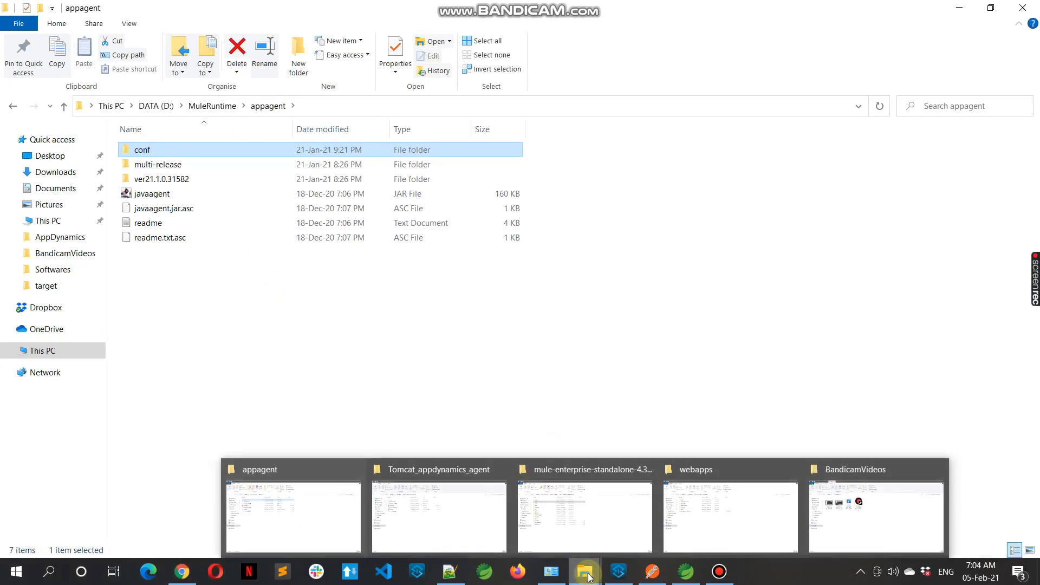
left_click(596, 544)
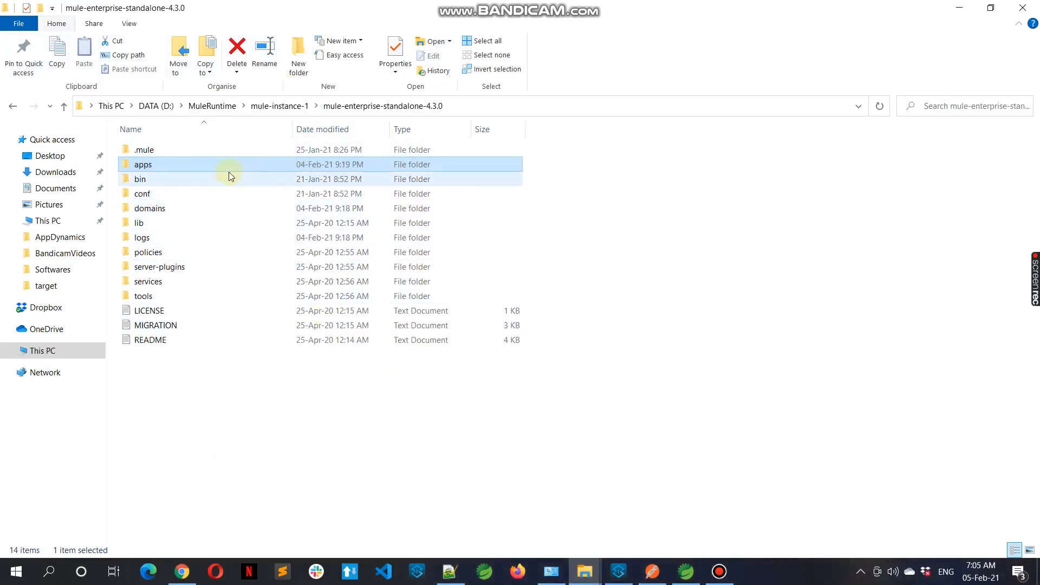
left_click(204, 163)
left_click(216, 163)
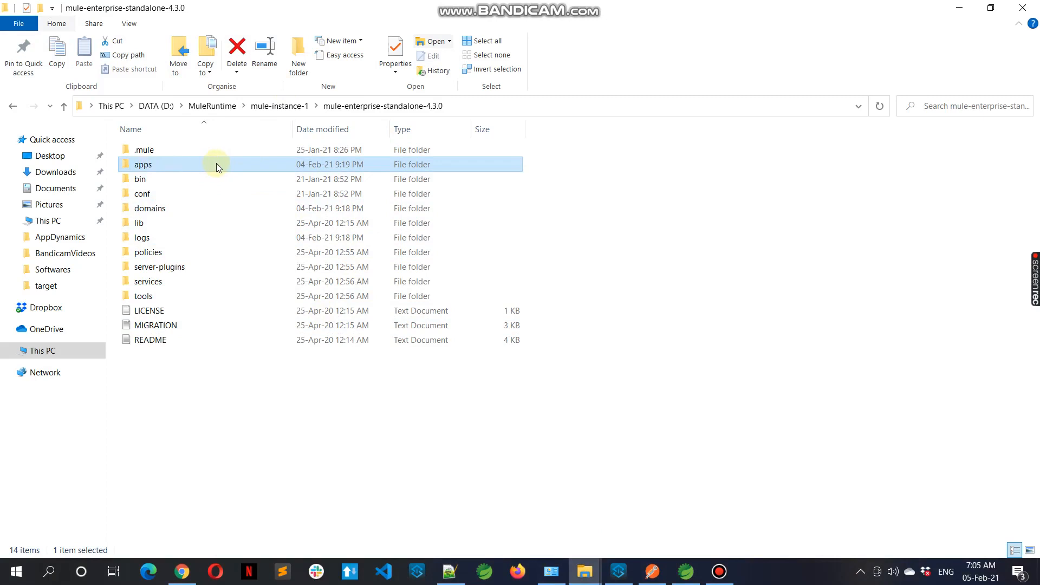
double_click(216, 164)
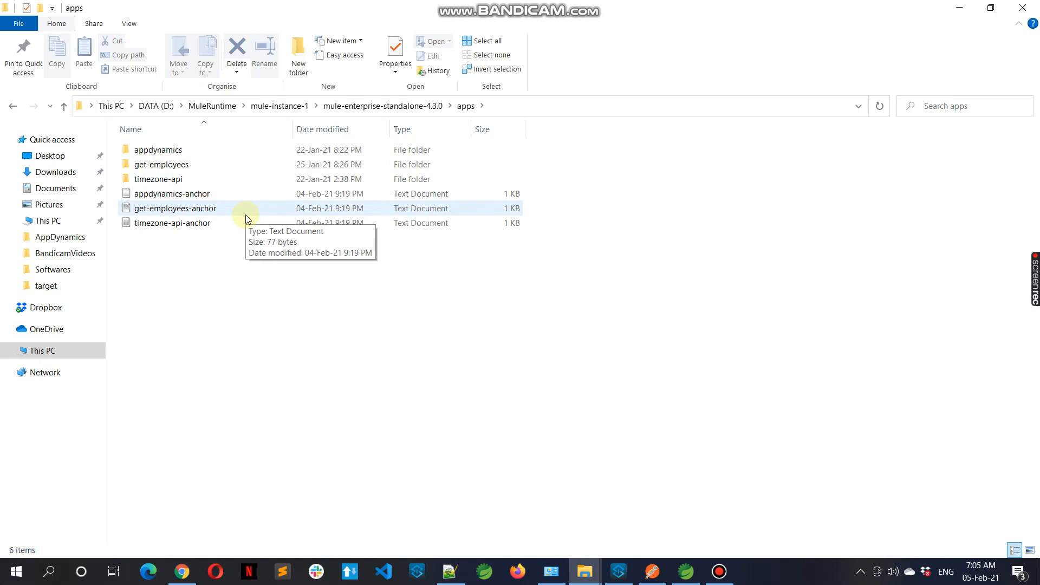
Open wrapper.conf from the mule-enterprise-standalone-4.3.0 conf folder in Notepad++
left_click(386, 106)
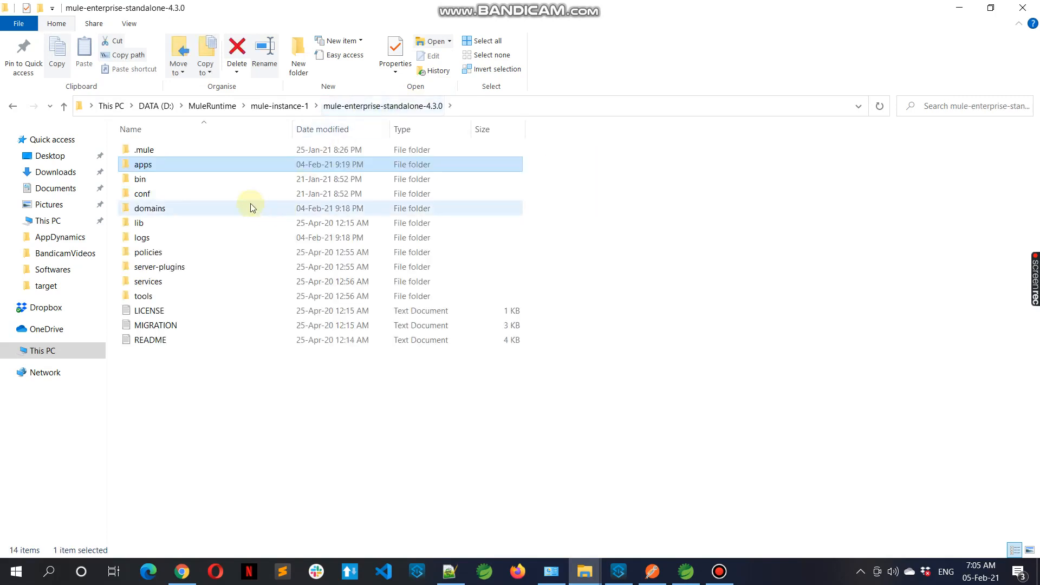
double_click(236, 198)
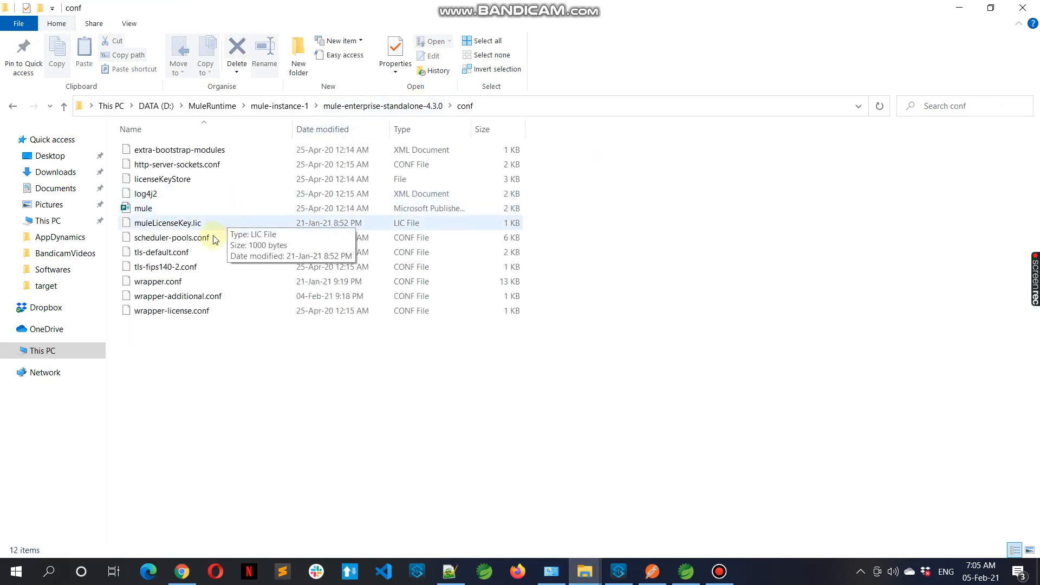
left_click(183, 285)
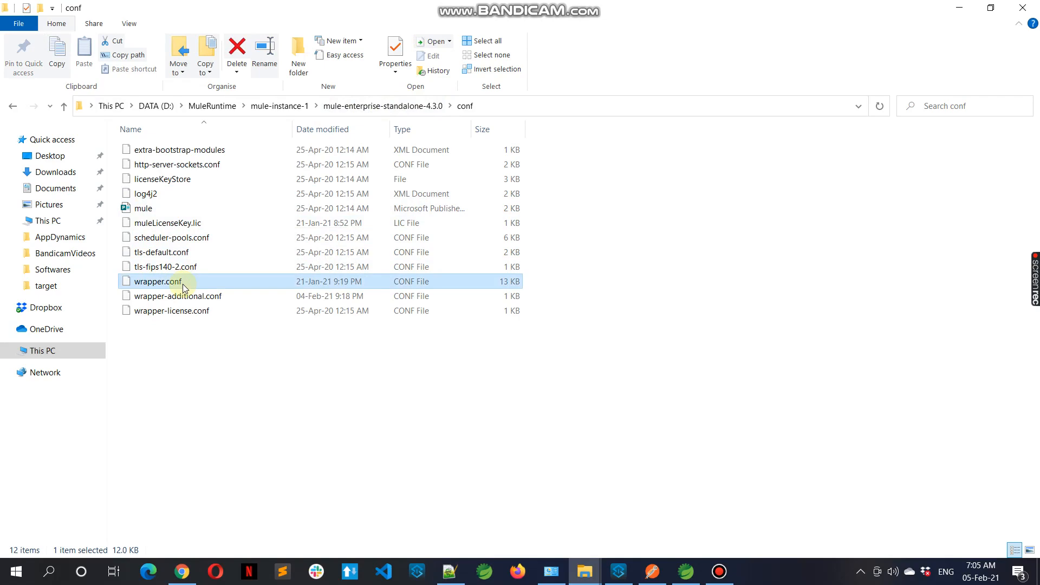
right_click(183, 285)
left_click(225, 291)
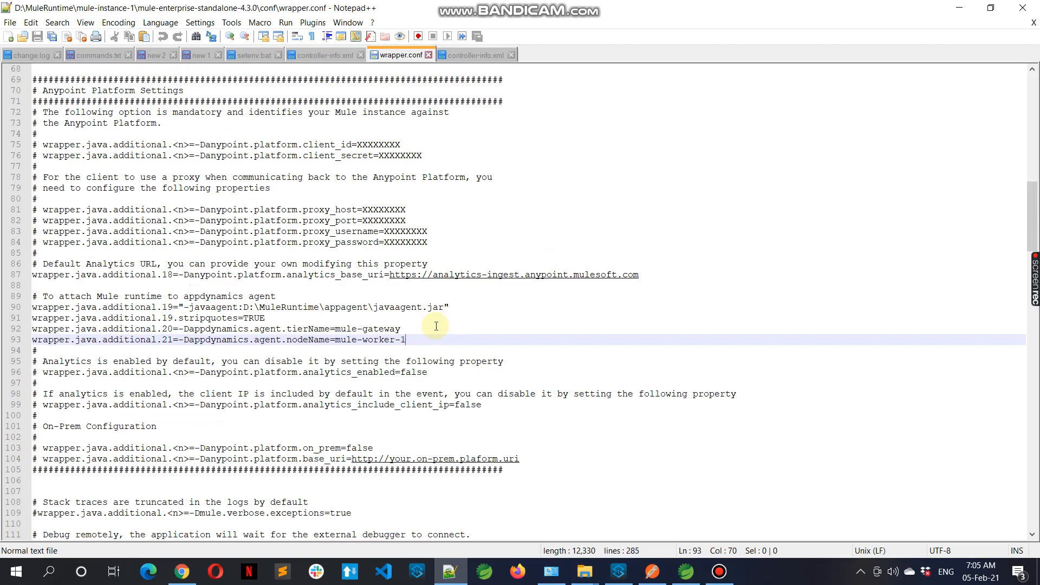
Examine the javaagent, tierName and nodeName properties that attach the Mule runtime to AppDynamics in wrapper.conf
left_click(471, 308)
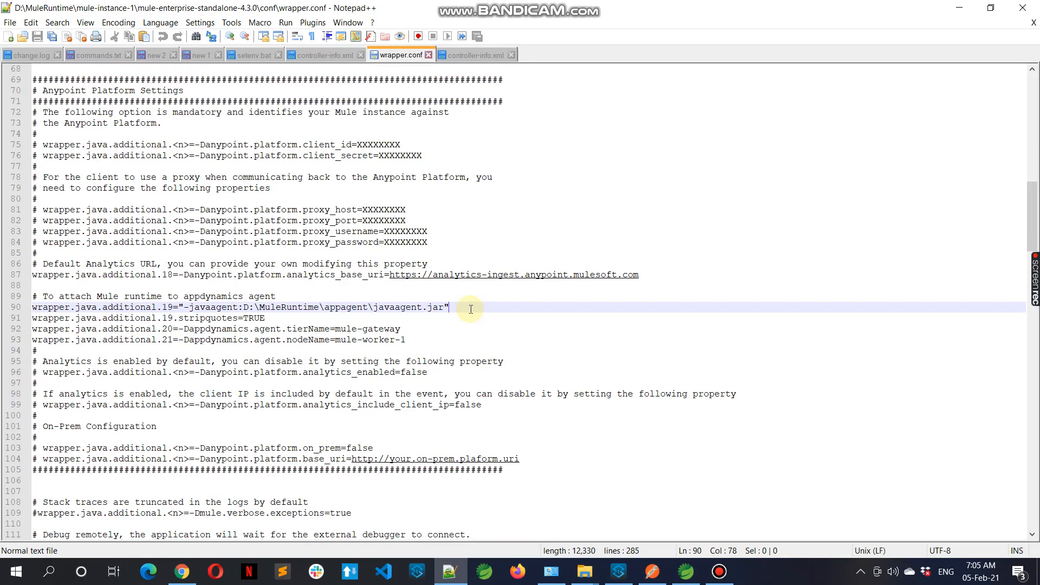
key("shift+Left")
key("shift+Left")
key("shift+Left")
key("shift+Left")
key("shift+Left")
key("shift+Left")
key("shift+Left")
key("shift+Left")
key("shift+Left")
key("shift+Left")
key("shift+Left")
key("shift+Left")
key("shift+Left")
key("shift+Left")
key("shift+Left")
key("shift+Left")
key("shift+Left")
key("shift+Left")
key("shift+Left")
key("shift+Left")
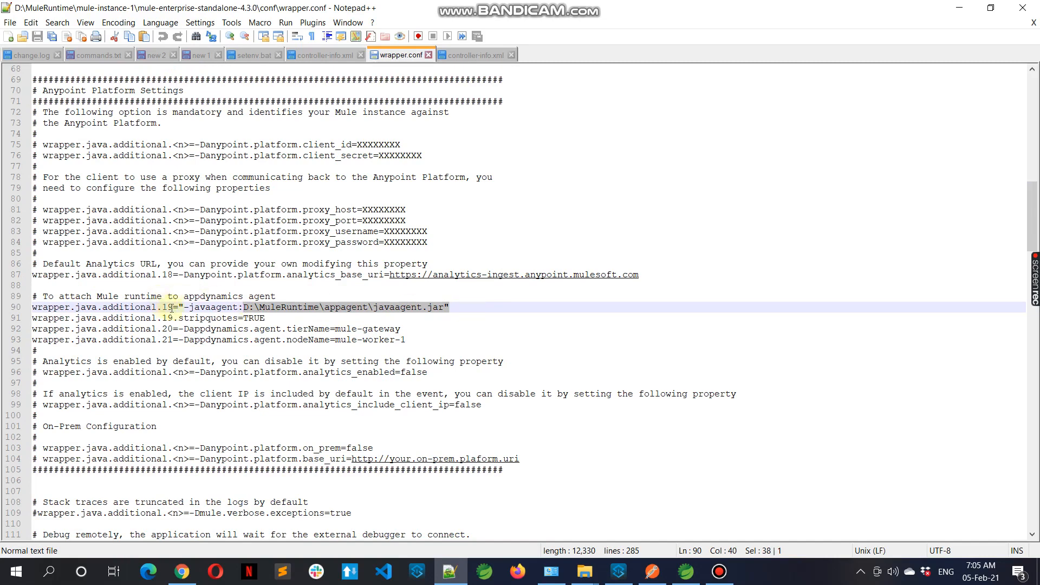
double_click(168, 308)
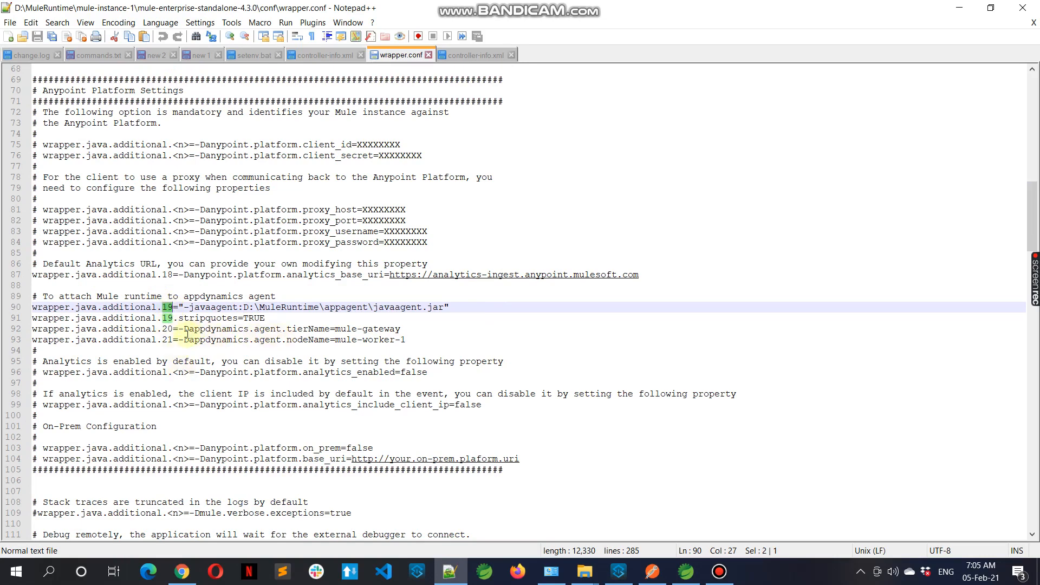
double_click(321, 340)
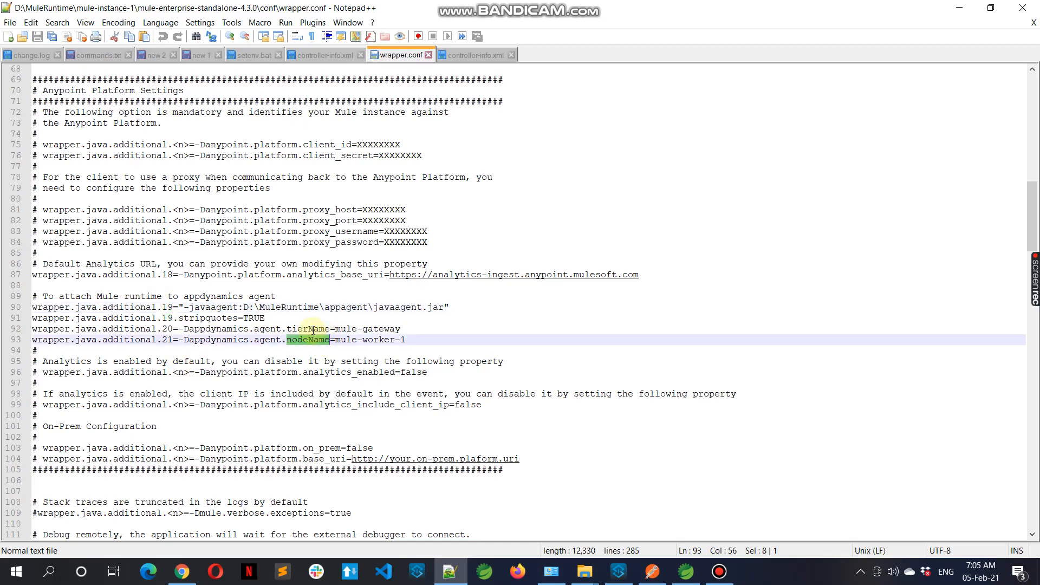
left_click(414, 339)
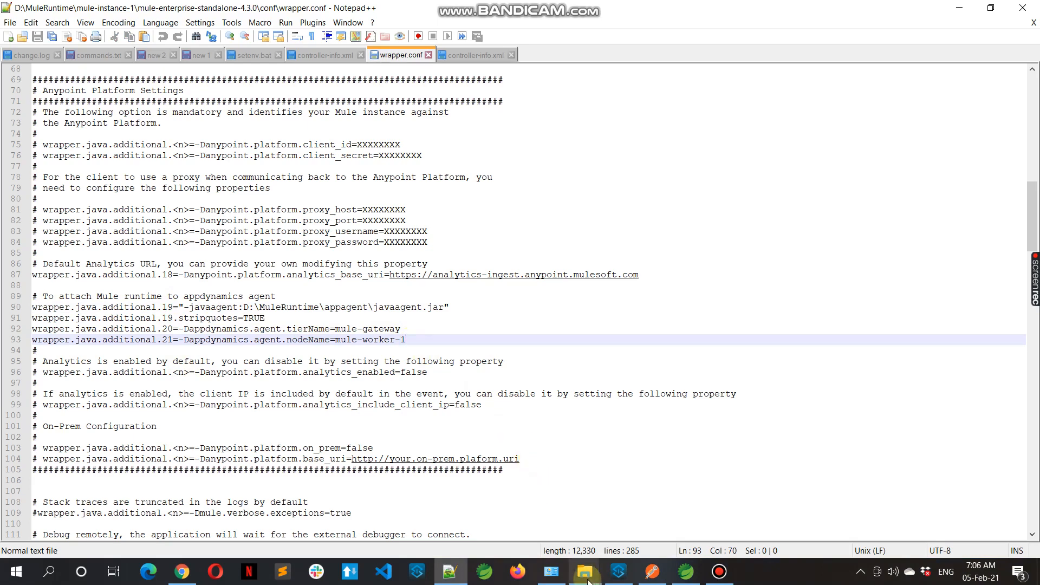
Browse from the Tomcat_appdynamics_agent folder to the ApacheTomcat folder in File Explorer
mouse_move(587, 581)
left_click(423, 515)
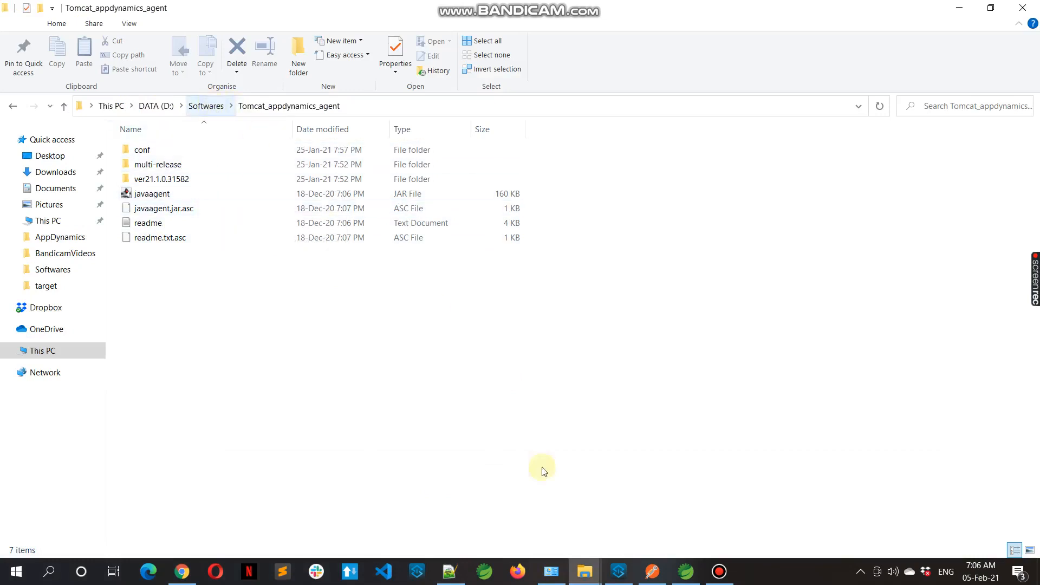
left_click(585, 572)
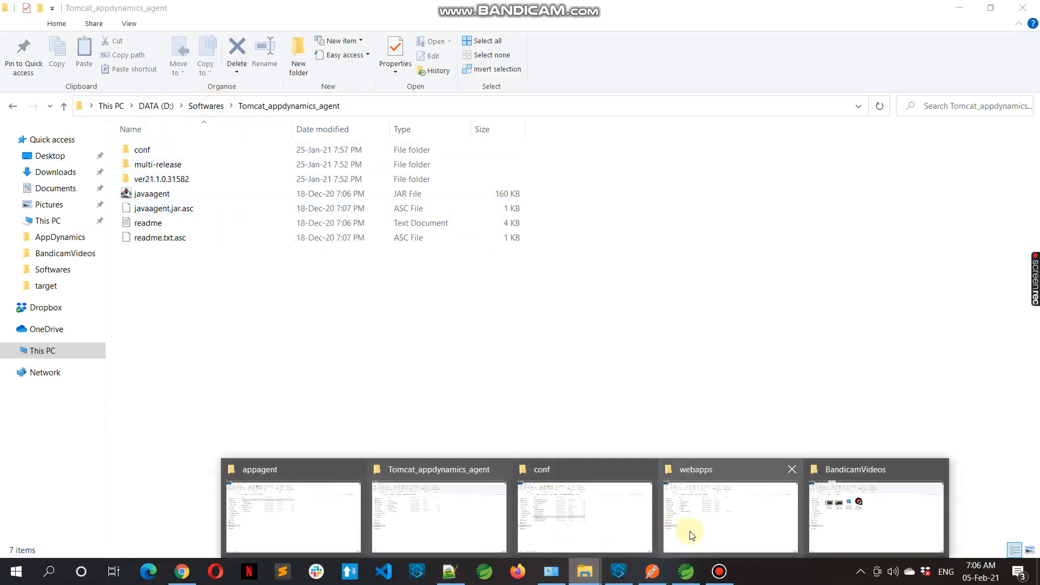
mouse_move(677, 538)
mouse_move(434, 524)
left_click(434, 524)
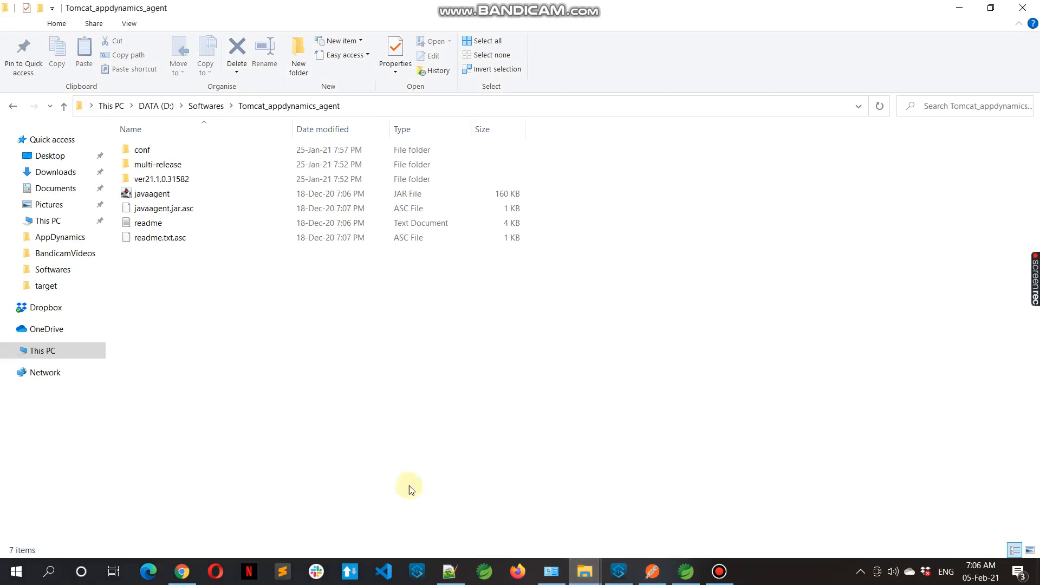
left_click(206, 106)
left_click(193, 155)
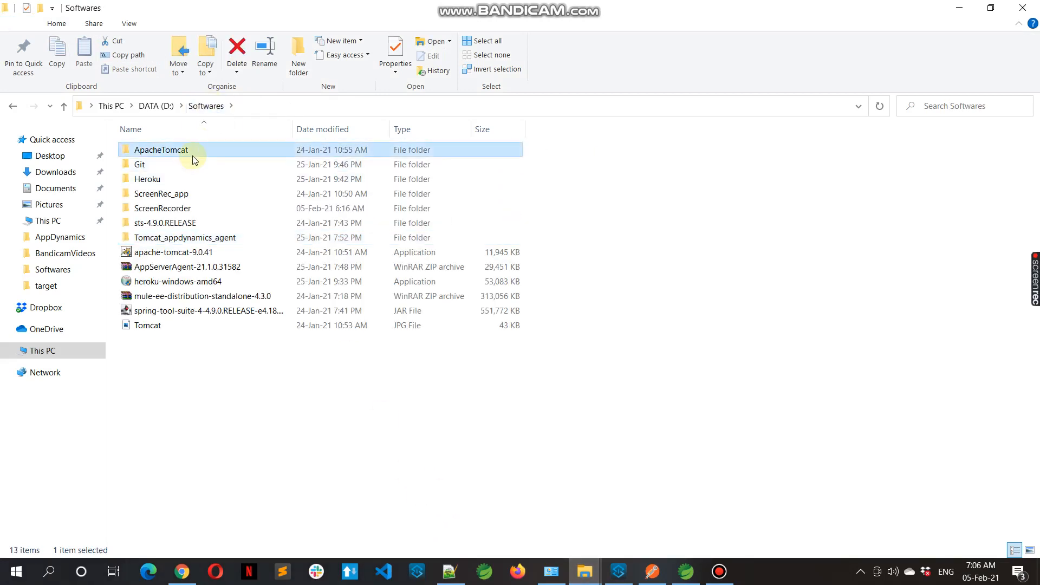
double_click(194, 154)
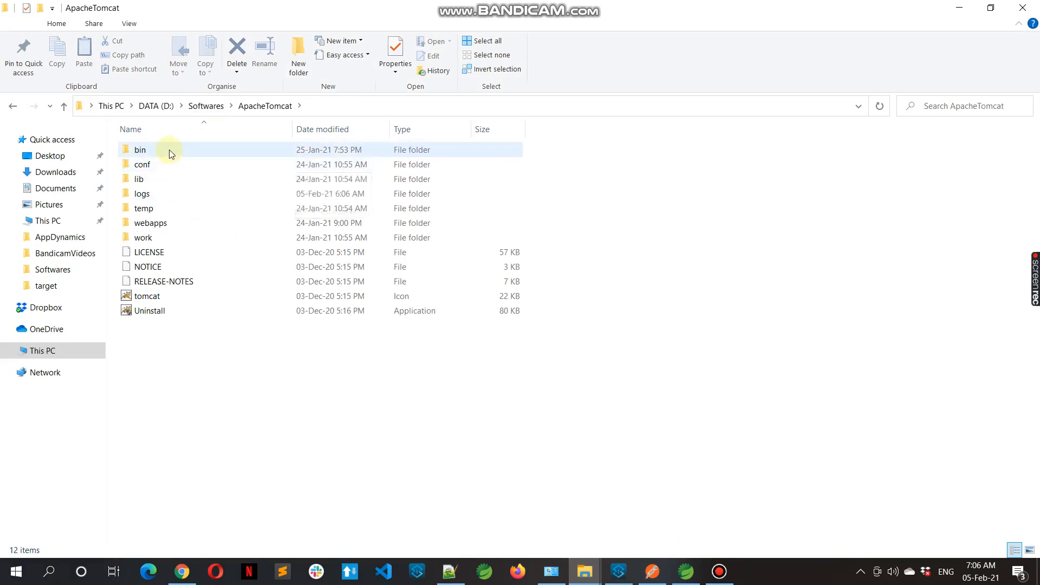
Open setenv.bat from the ApacheTomcat bin folder in Notepad++
double_click(161, 164)
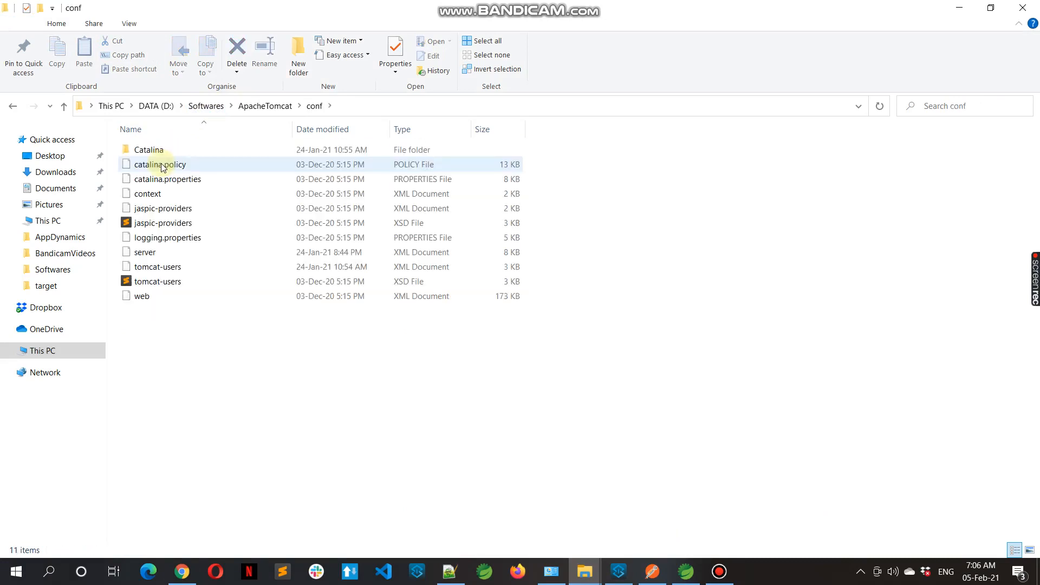
left_click(259, 108)
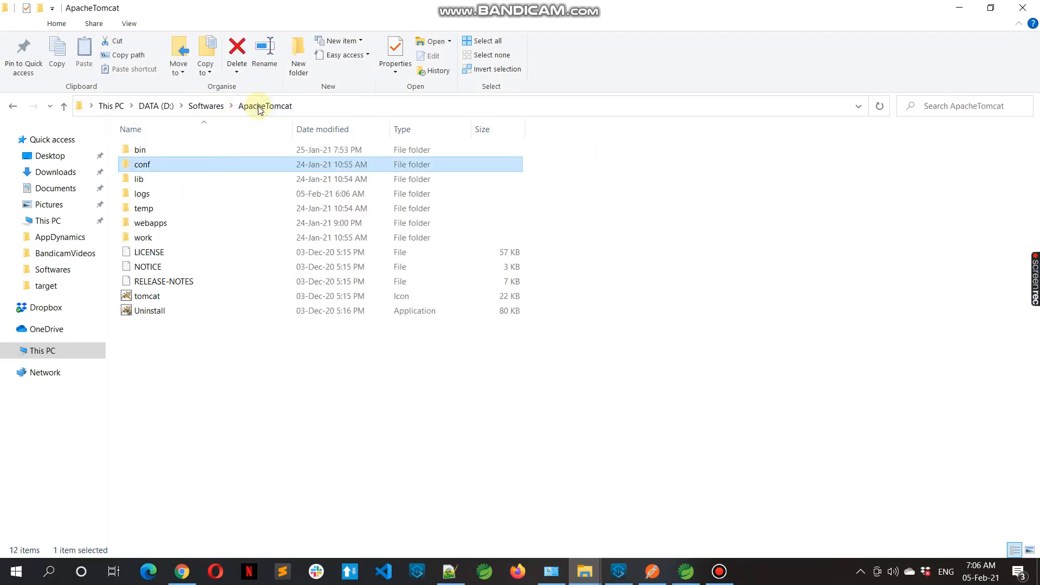
double_click(206, 150)
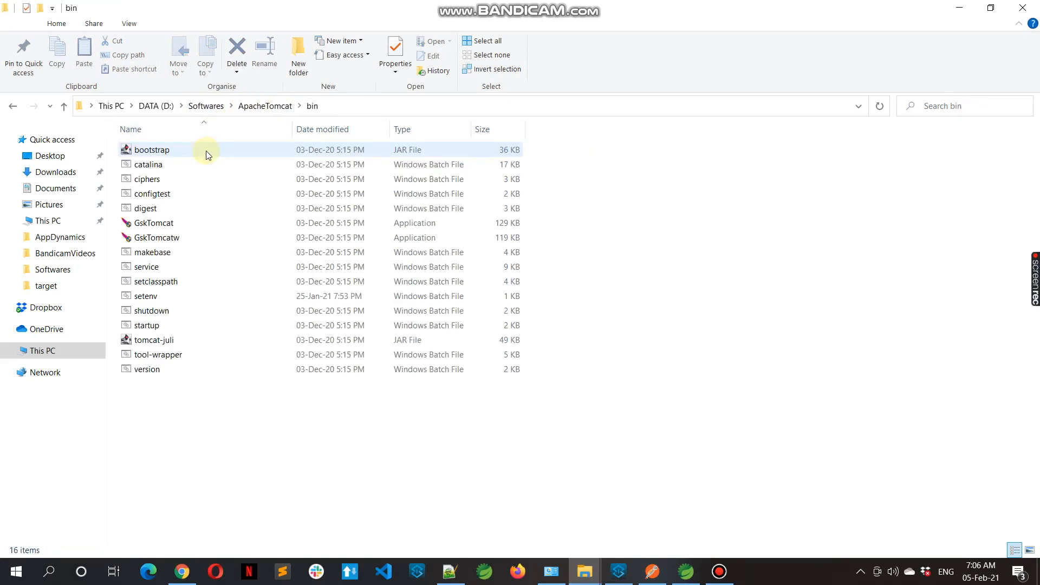
left_click(175, 299)
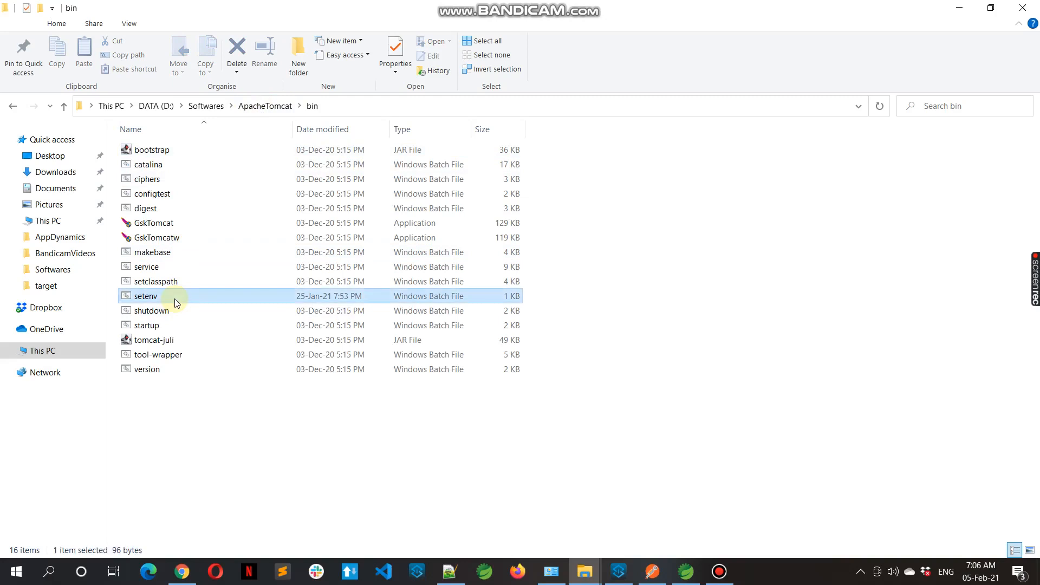
right_click(174, 299)
left_click(218, 289)
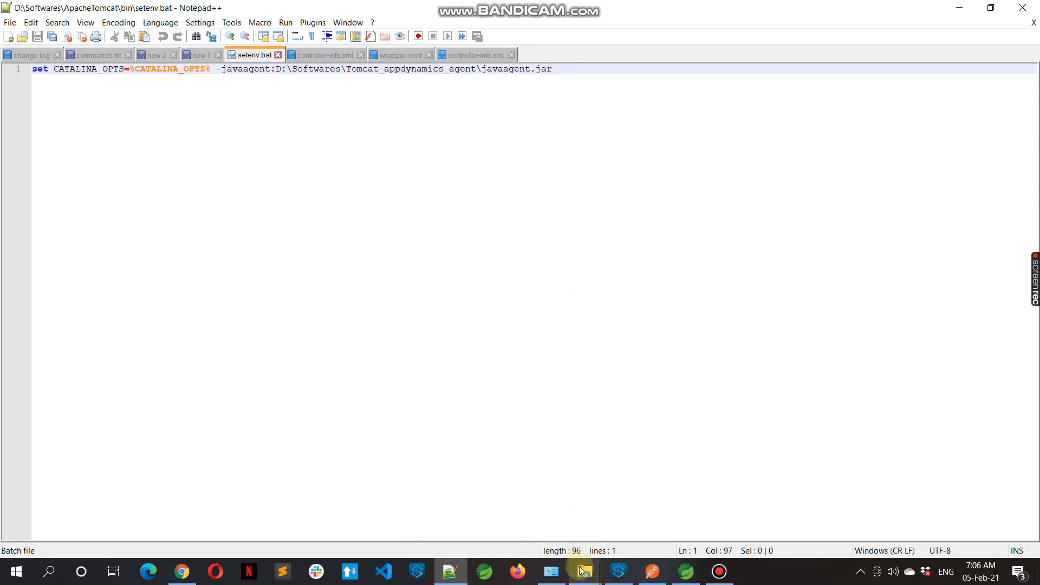
Navigate File Explorer back from the ApacheTomcat bin folder to the Softwares folder
mouse_move(580, 571)
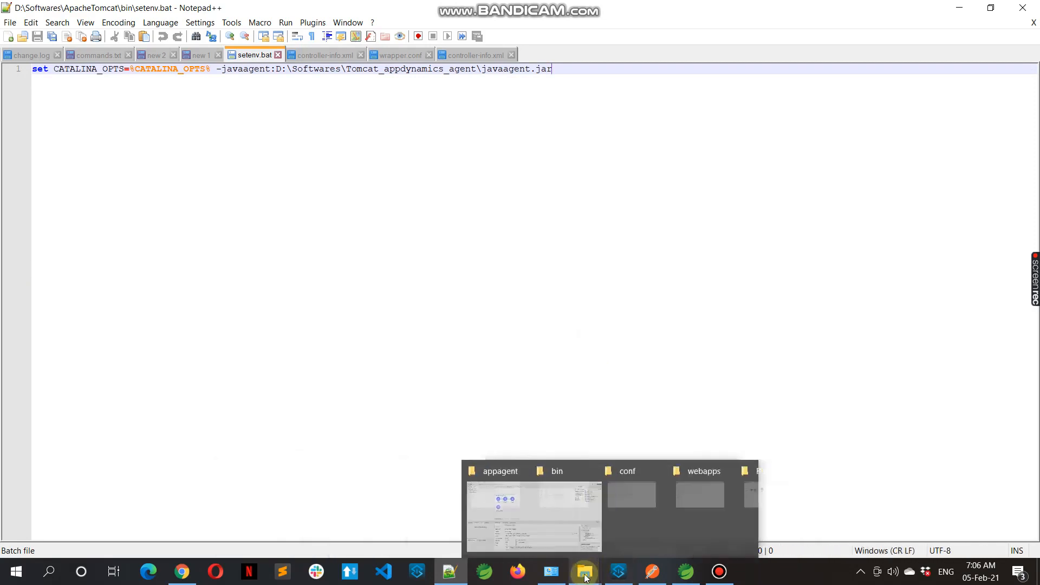
mouse_move(310, 514)
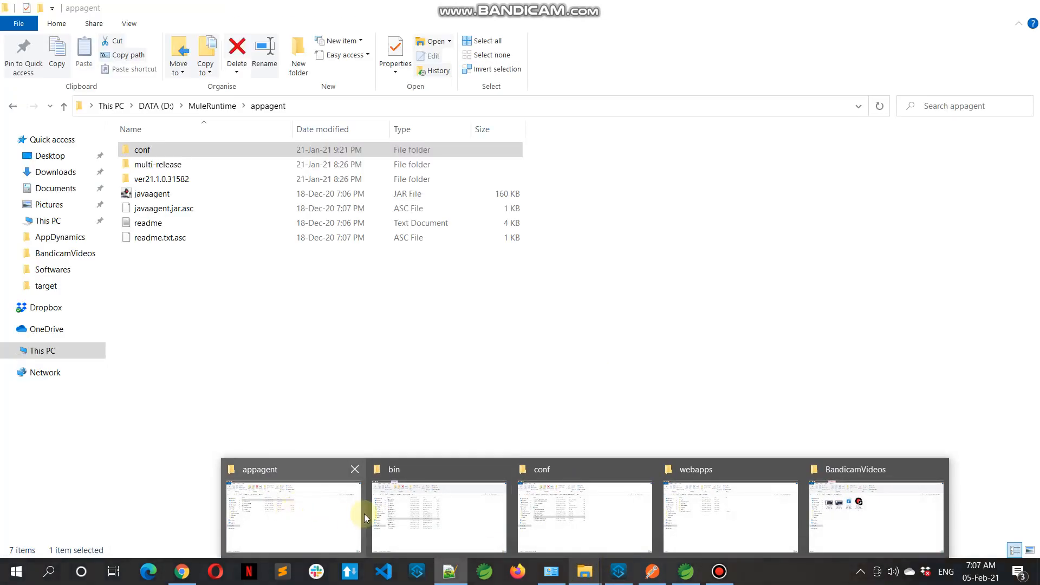
left_click(459, 530)
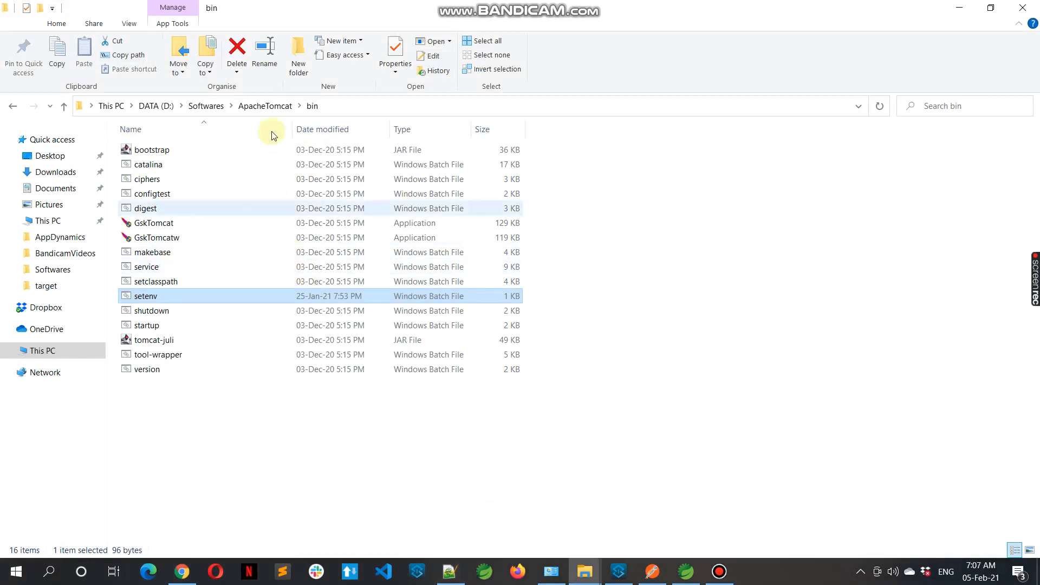
left_click(256, 105)
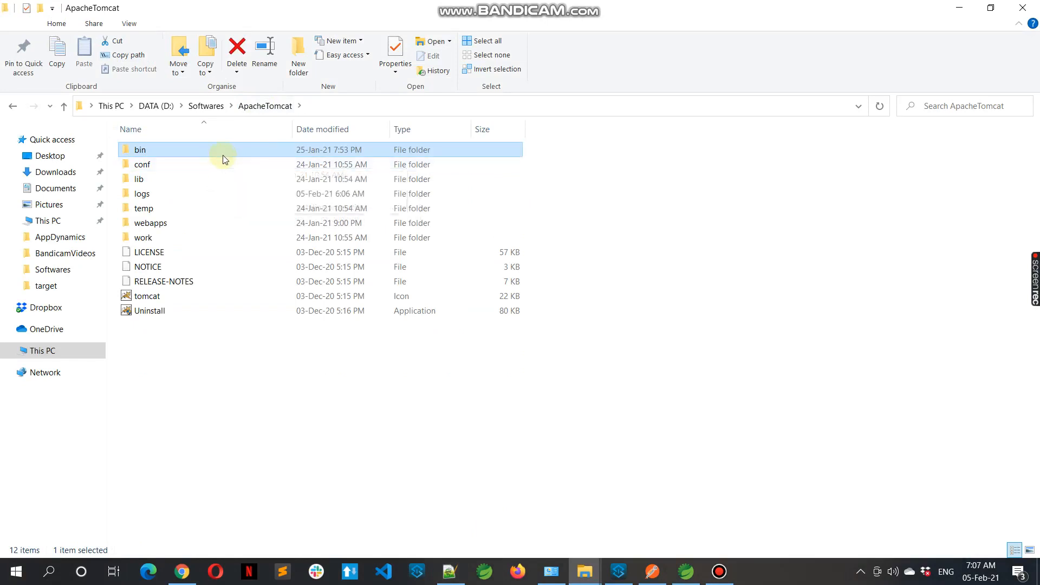
left_click(206, 106)
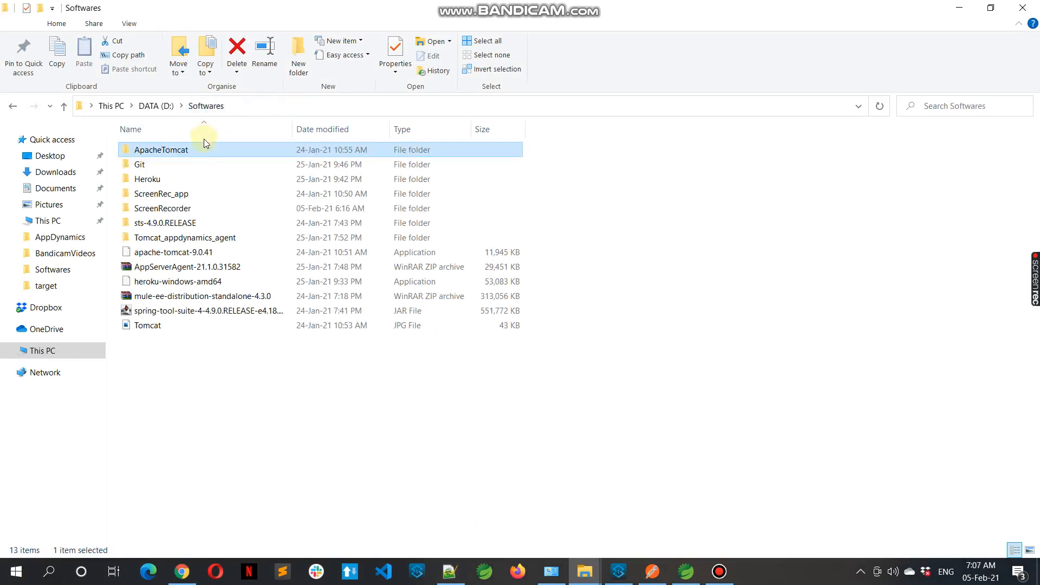
Open controller-info.xml from the Tomcat_appdynamics_agent conf folder in Notepad++
double_click(198, 238)
left_click(181, 155)
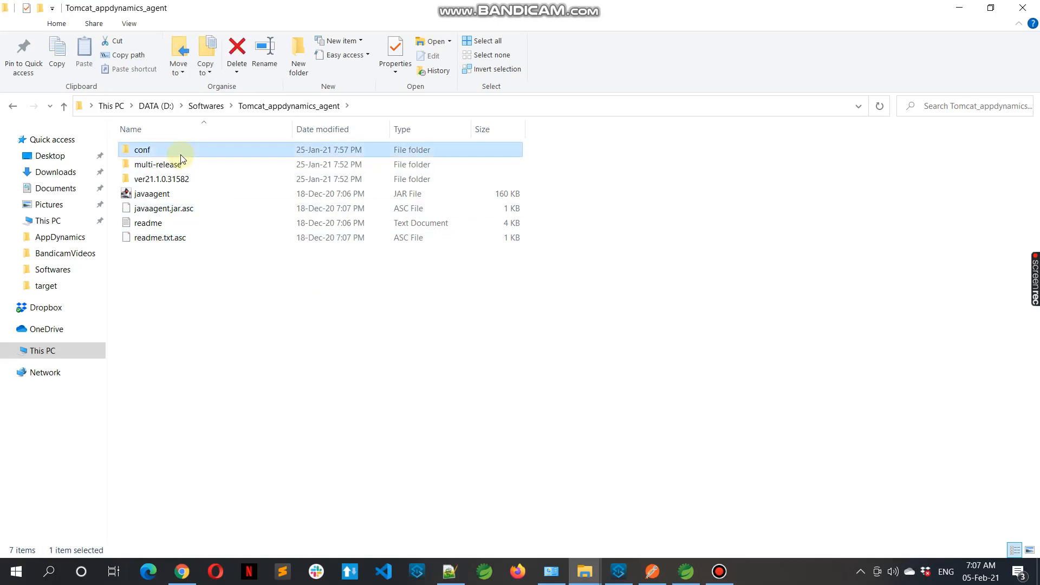
double_click(197, 155)
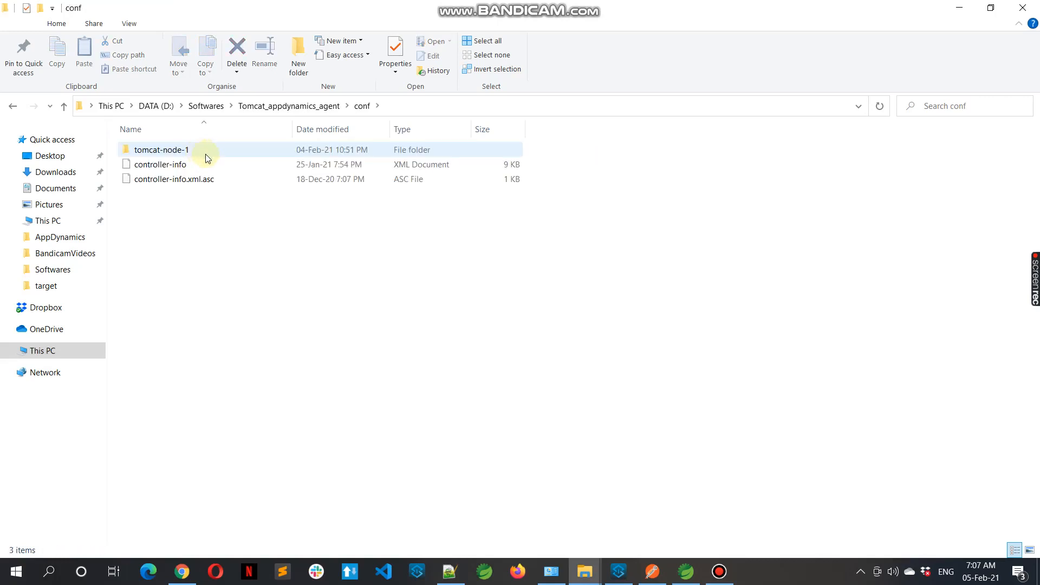
left_click(204, 164)
right_click(203, 163)
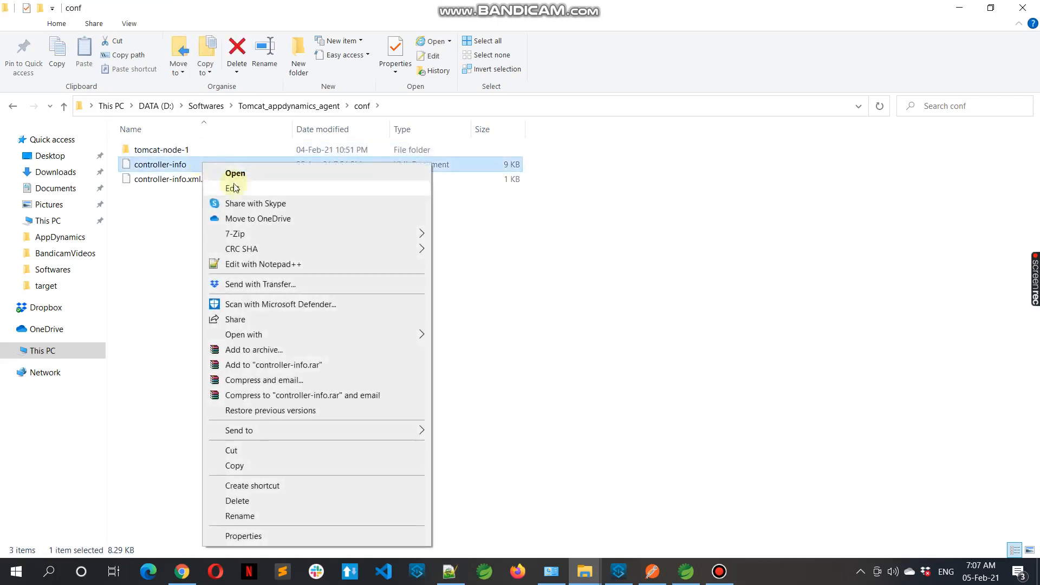
left_click(262, 264)
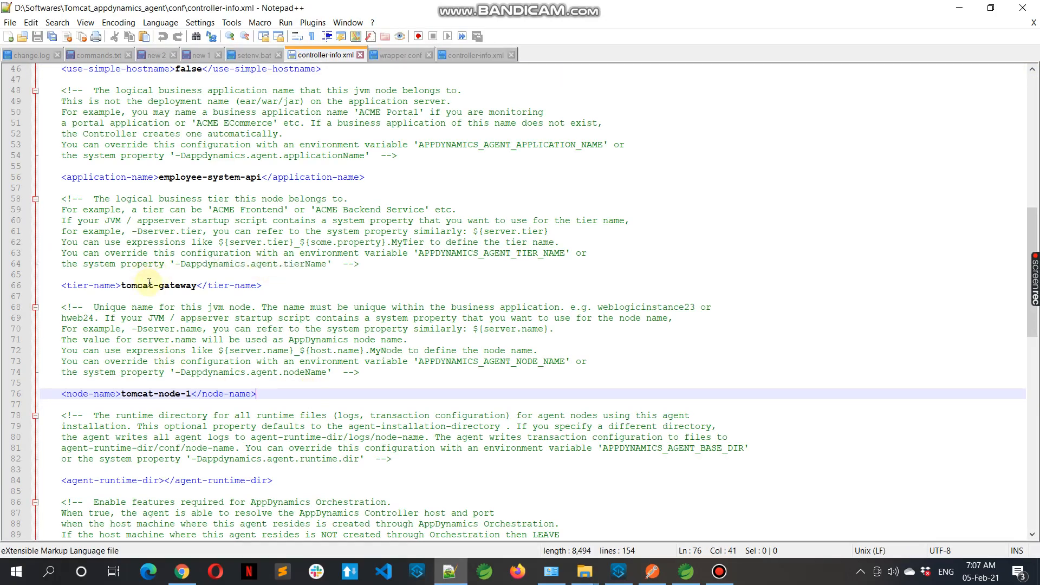
Examine the tier-name and node-name elements that identify the Tomcat node in controller-info.xml
double_click(140, 287)
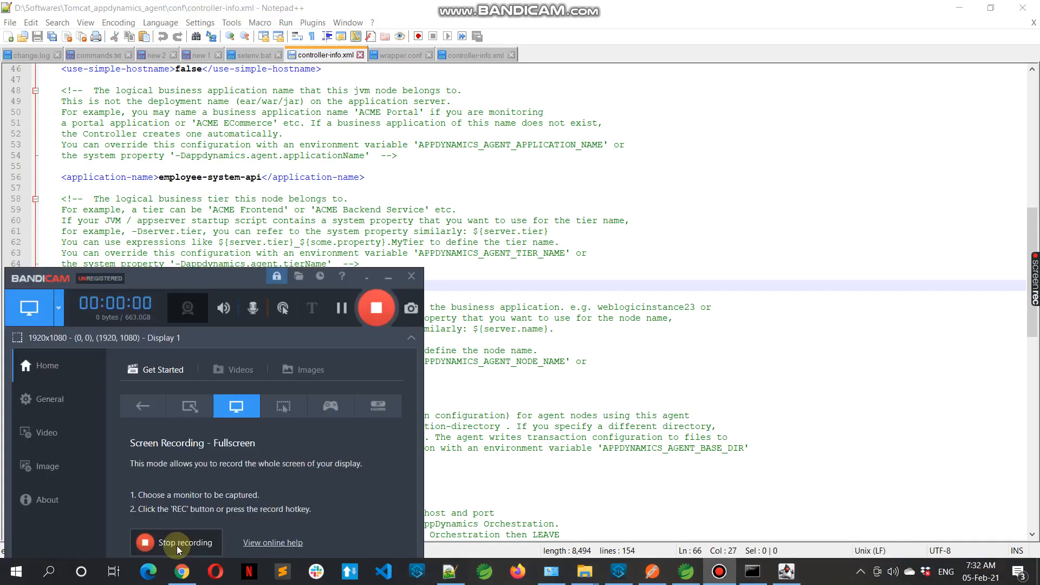
left_click(386, 280)
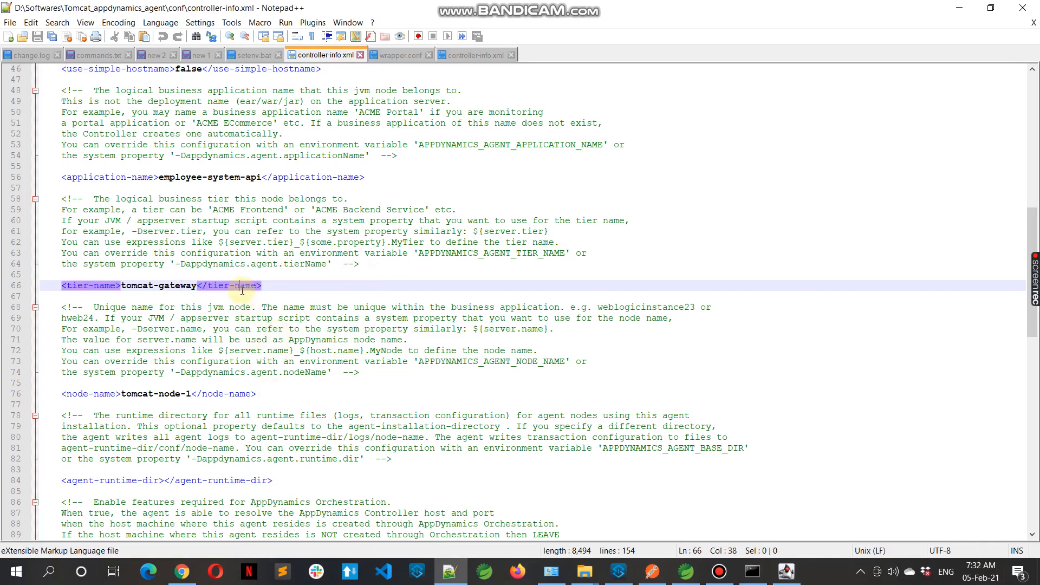
left_click(241, 394)
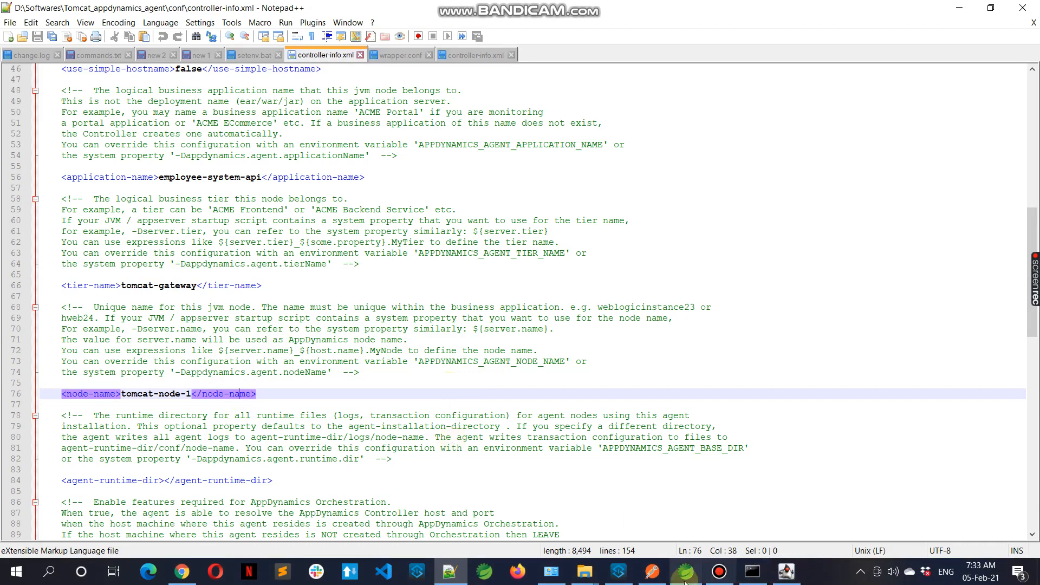
Switch to File Explorer and open the bin folder of mule-enterprise-standalone-4.3.0 under MuleRuntime
mouse_move(586, 574)
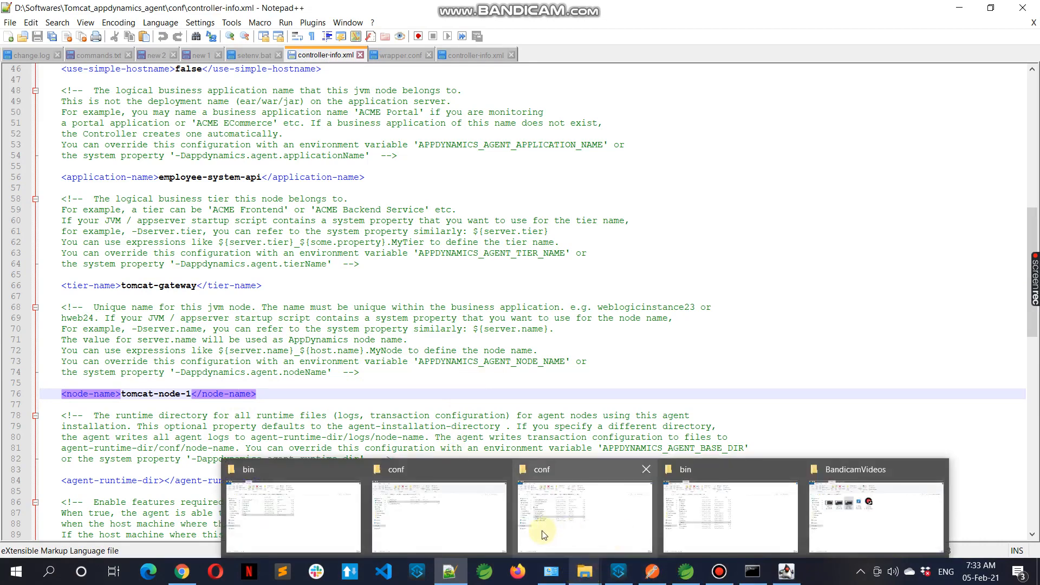
left_click(704, 514)
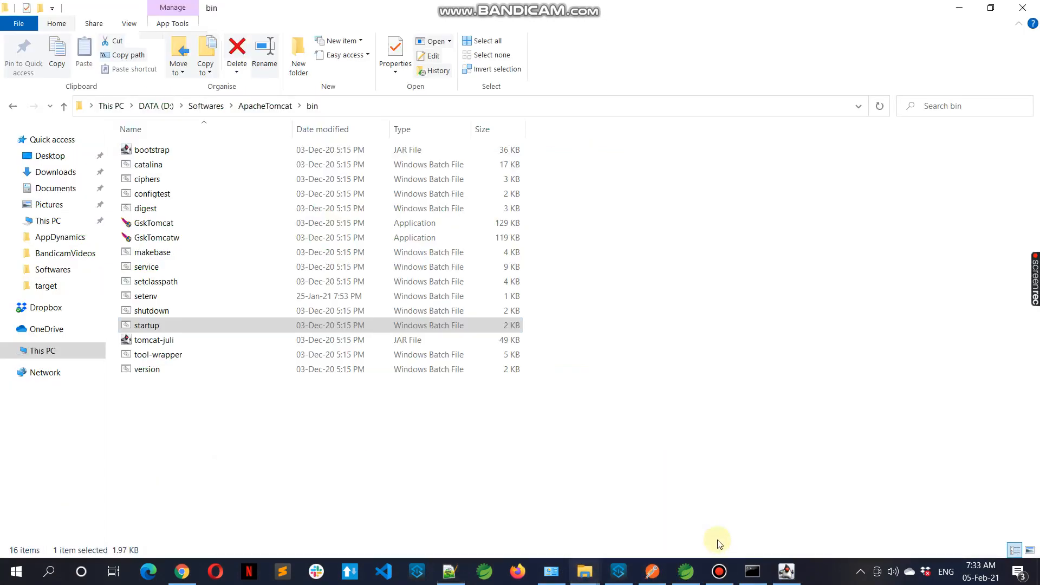
mouse_move(586, 573)
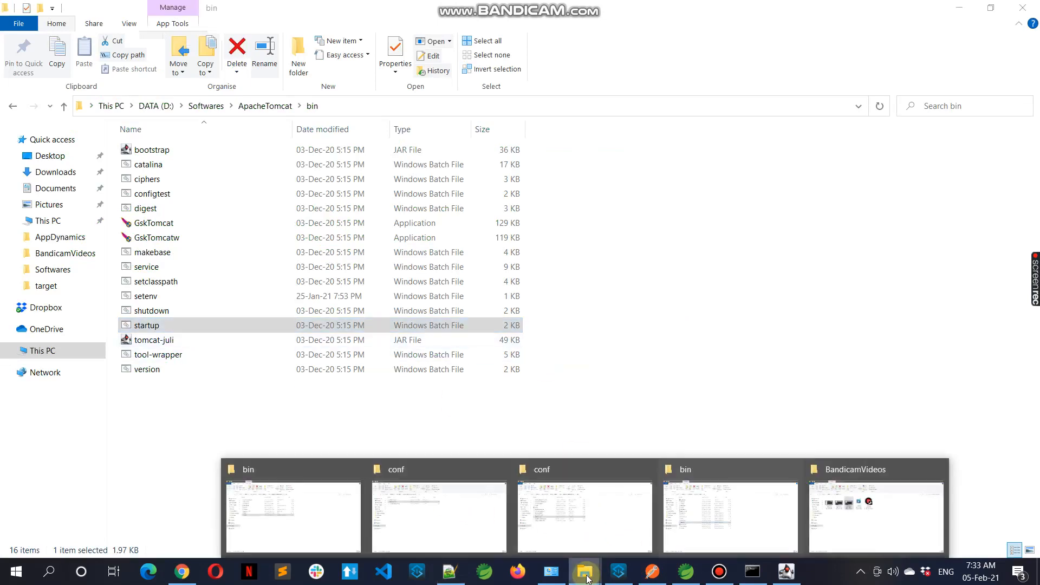
left_click(554, 532)
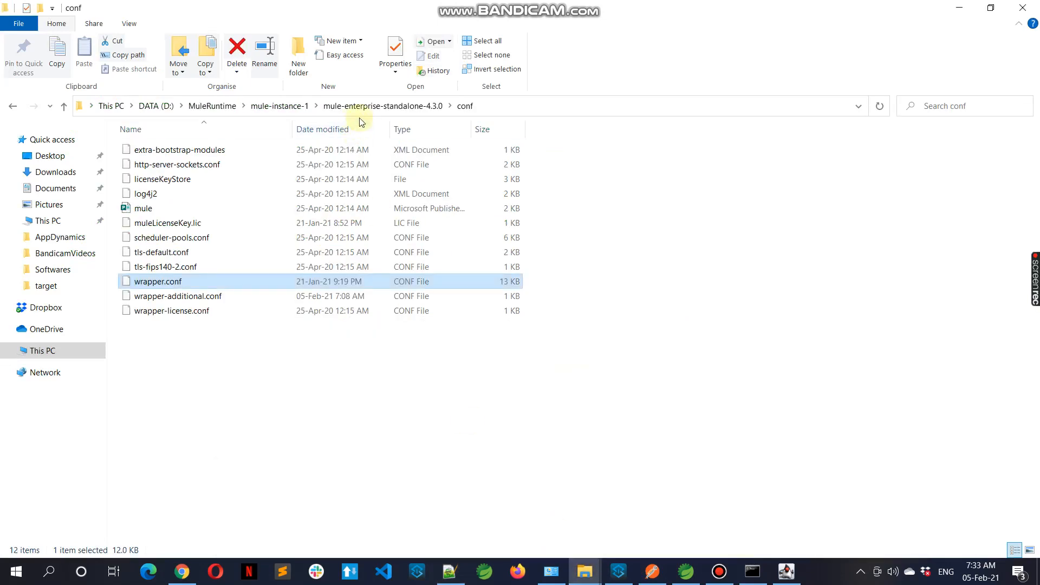
left_click(382, 106)
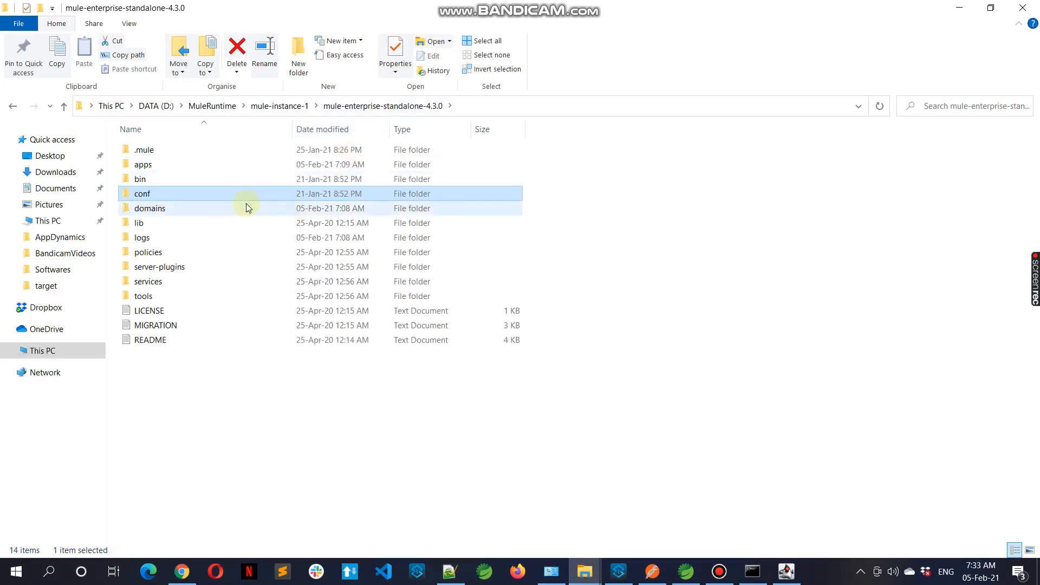
double_click(174, 183)
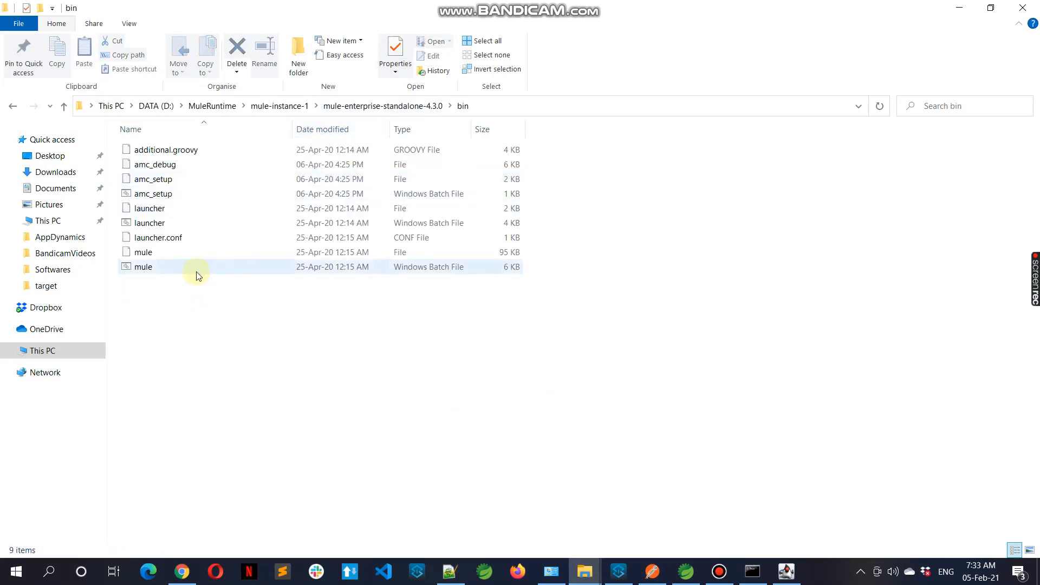
Review the Mule Enterprise Edition console log for the AppDynamics Java agent startup messages
left_click(752, 571)
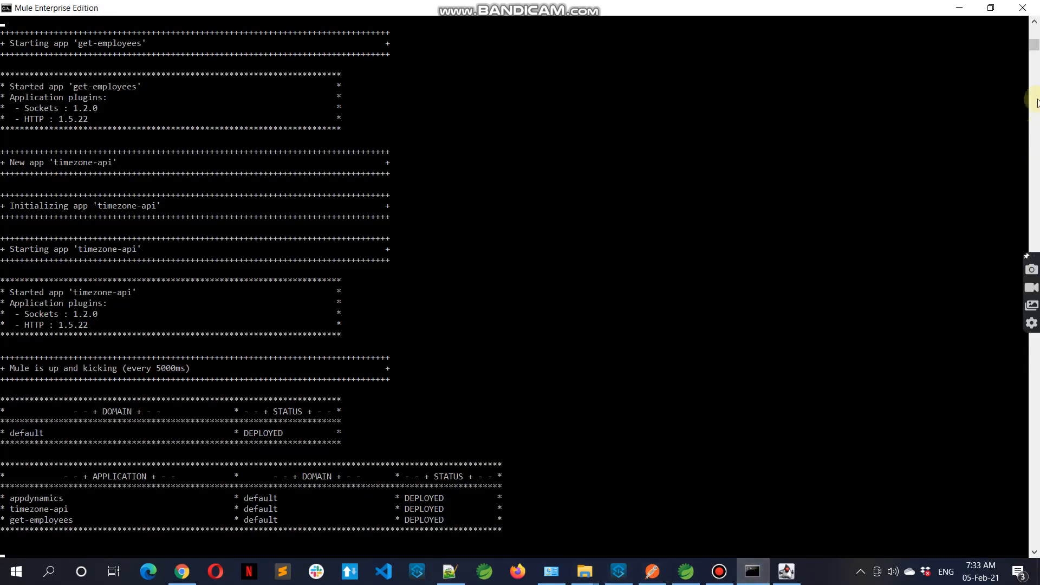
left_click_drag(1036, 46, 1036, 16)
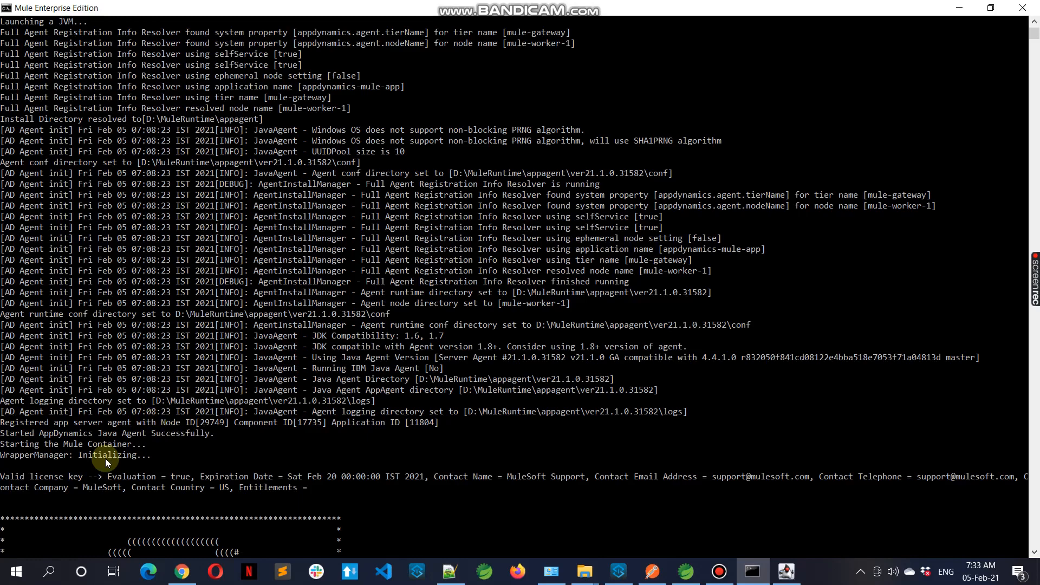
left_click(1035, 50)
left_click(1035, 50)
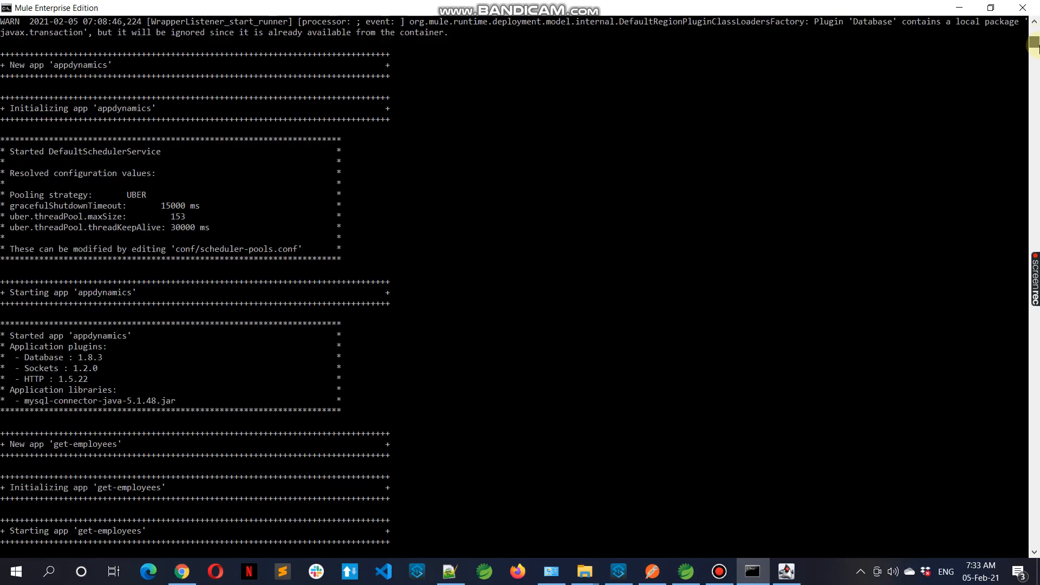
left_click(1034, 558)
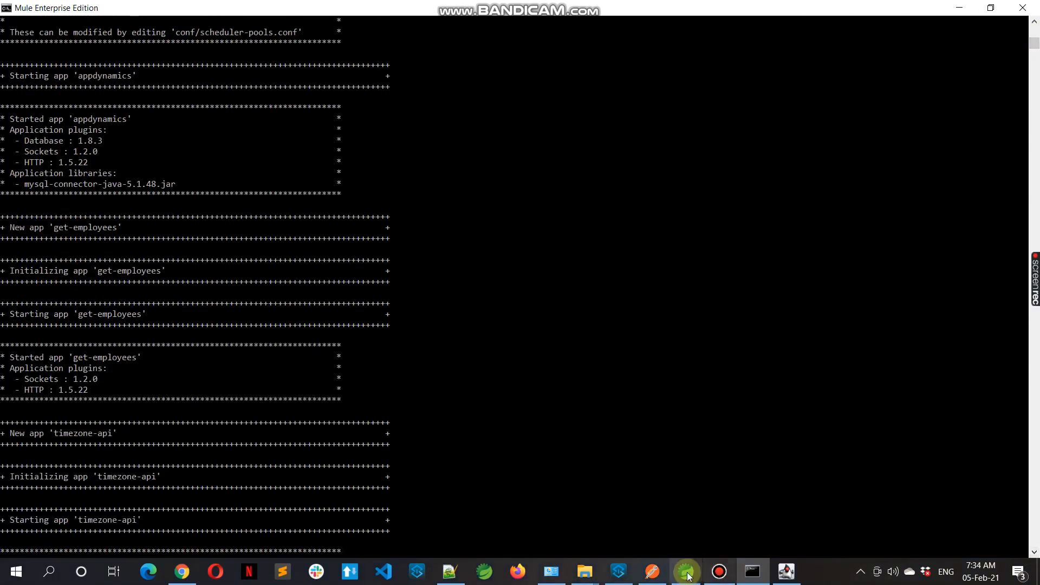
Review the Tomcat console log for the AppDynamics agent registration messages
left_click(786, 571)
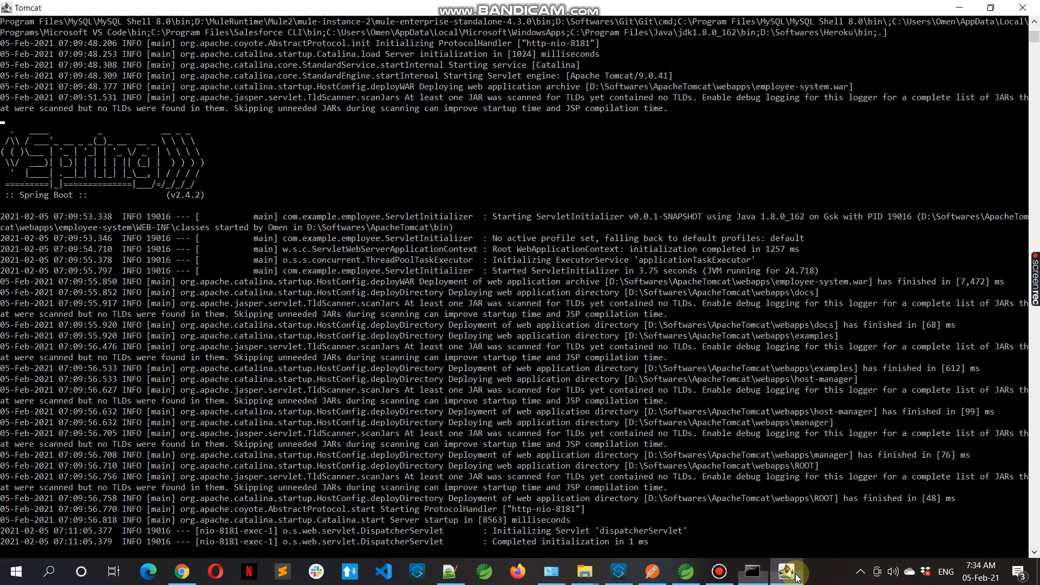
left_click(1035, 32)
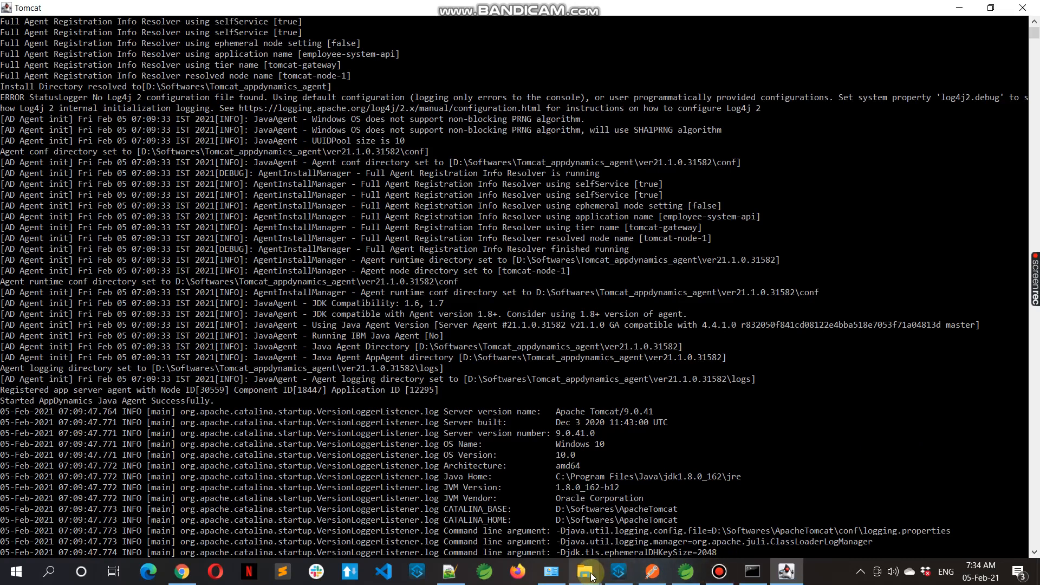
Send GET requests to the localhost:3707/appdynamics and localhost:3708/asia endpoints in Postman to generate traffic
left_click(653, 572)
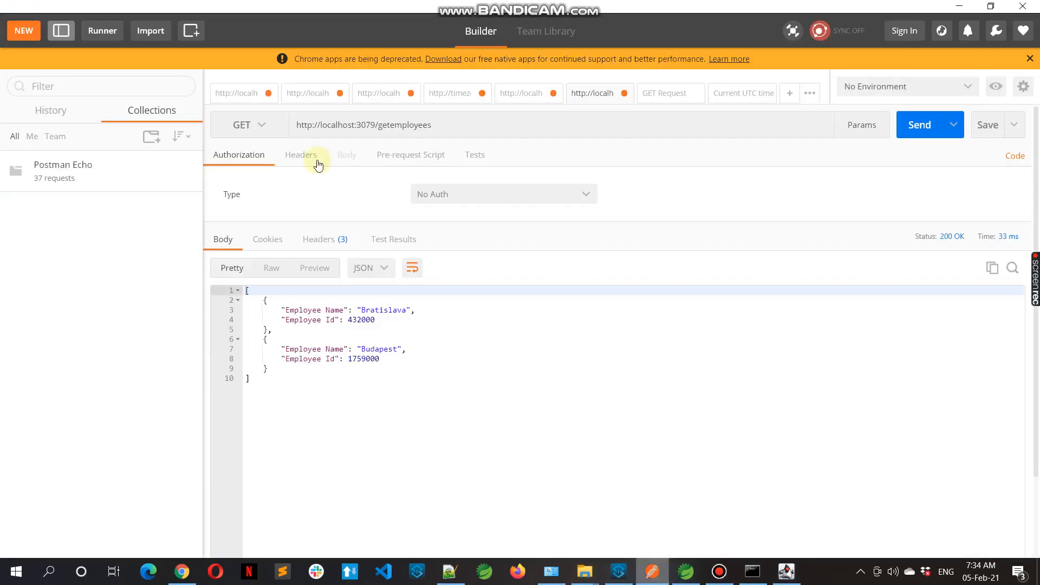
left_click(233, 95)
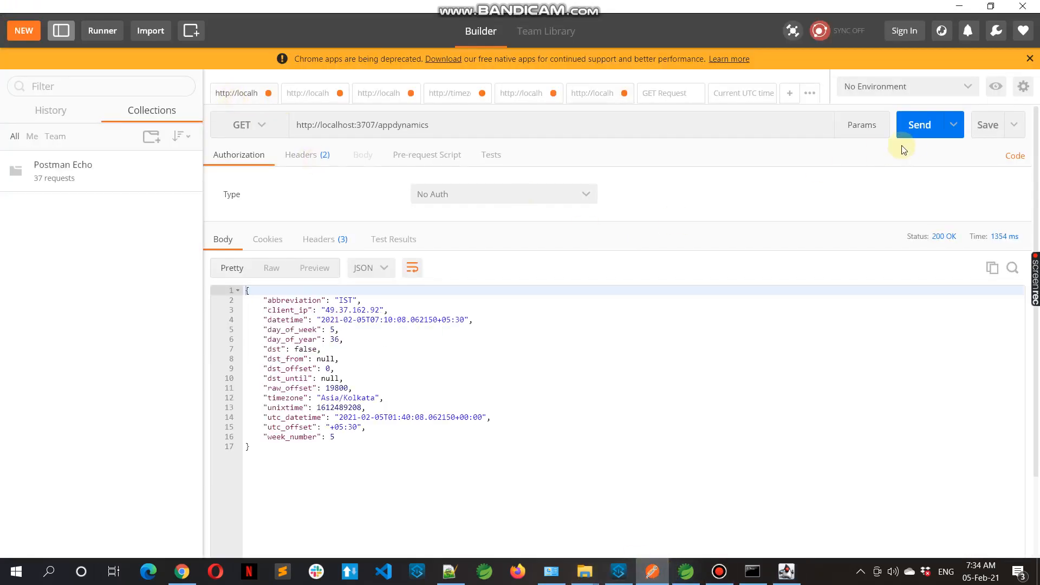
left_click(913, 128)
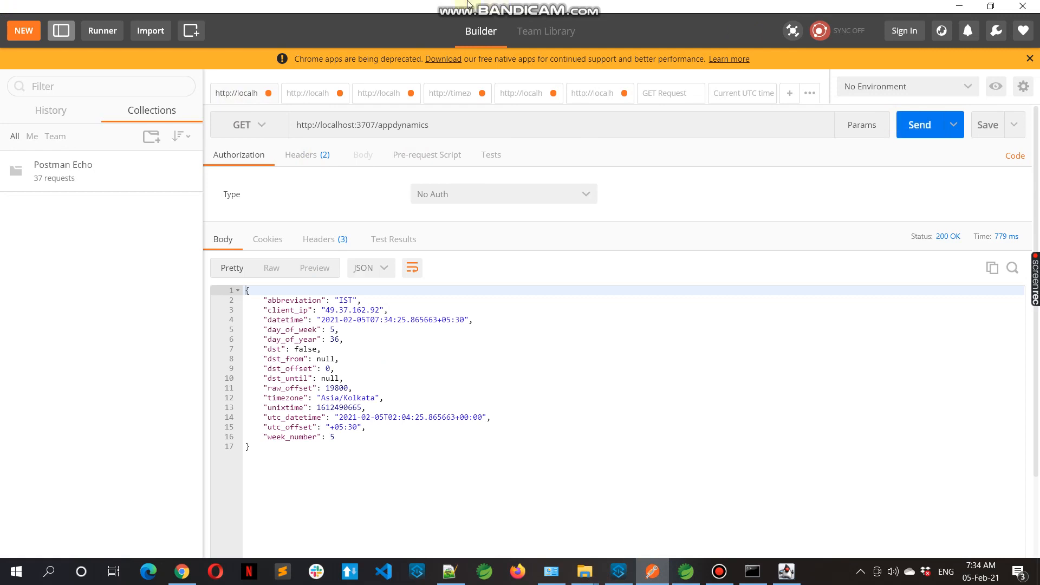
left_click(298, 96)
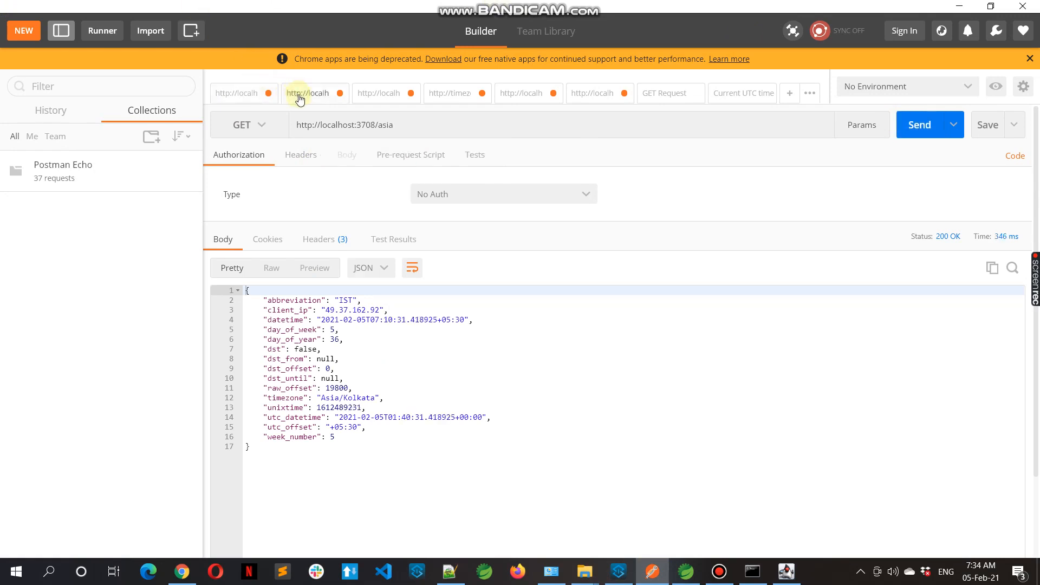
left_click(920, 130)
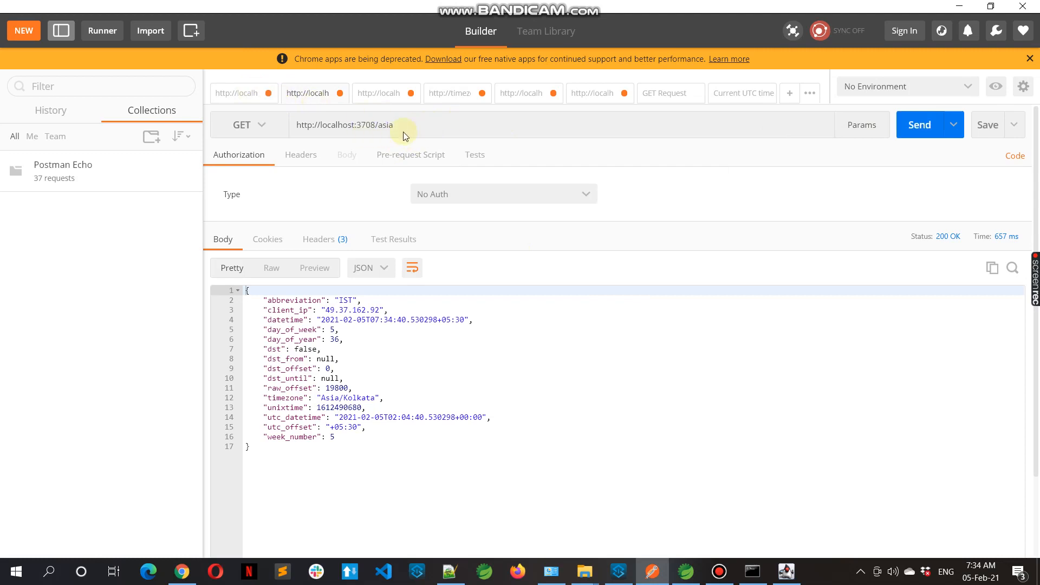
Send GET requests to localhost:3707/timezone and localhost:8181/employee-system/employees in Postman
left_click(382, 96)
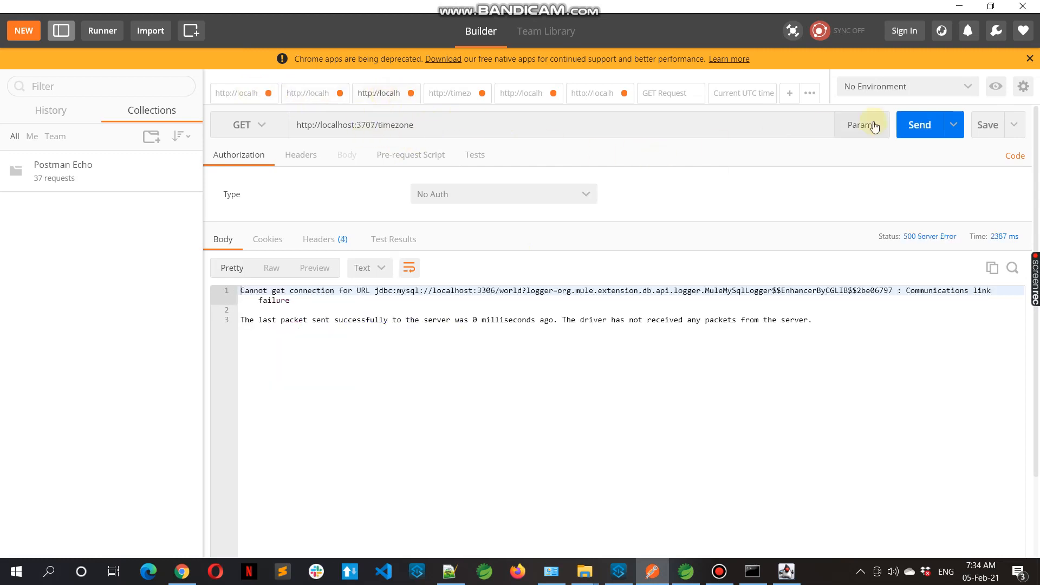
left_click(919, 126)
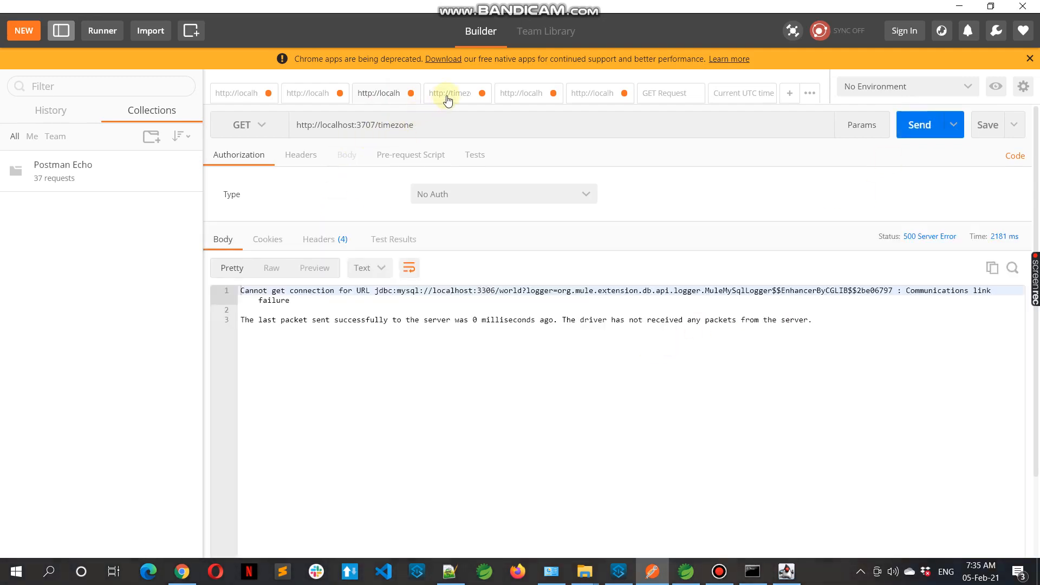
left_click(447, 99)
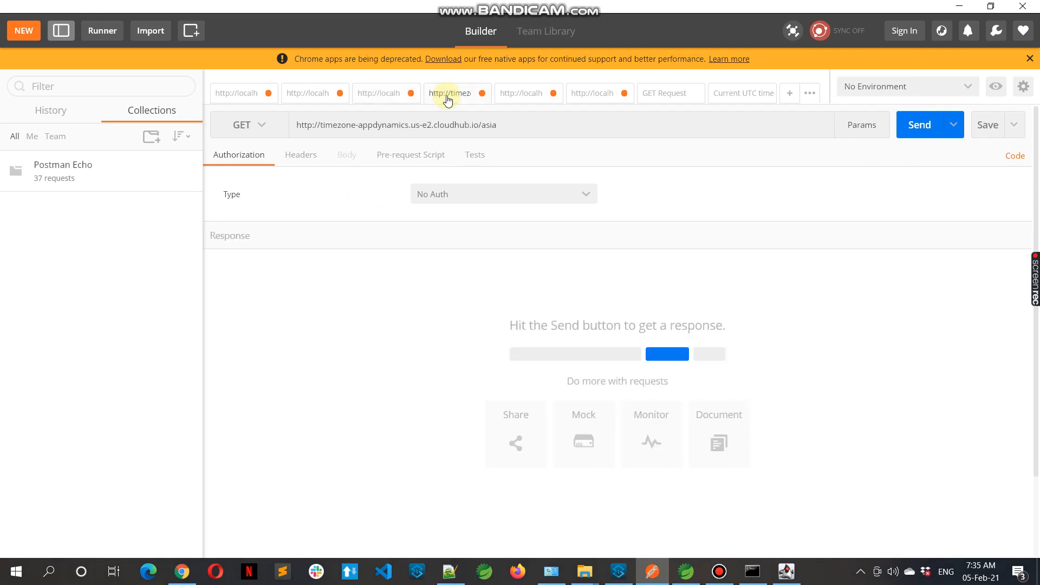
left_click(522, 94)
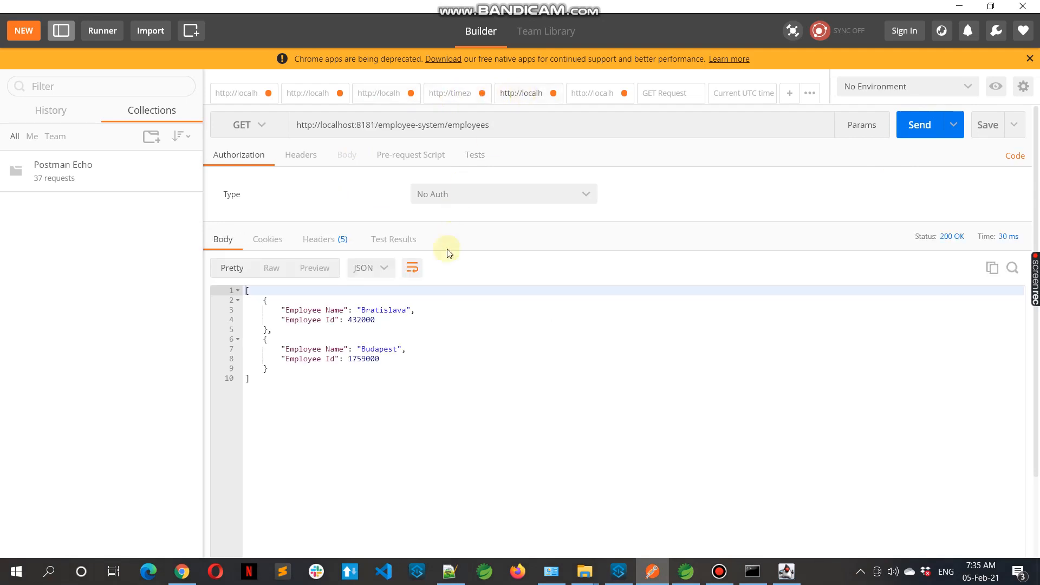
left_click(912, 132)
Send the GET request to localhost:3079/getemployees and switch back to the Mule console
left_click(593, 102)
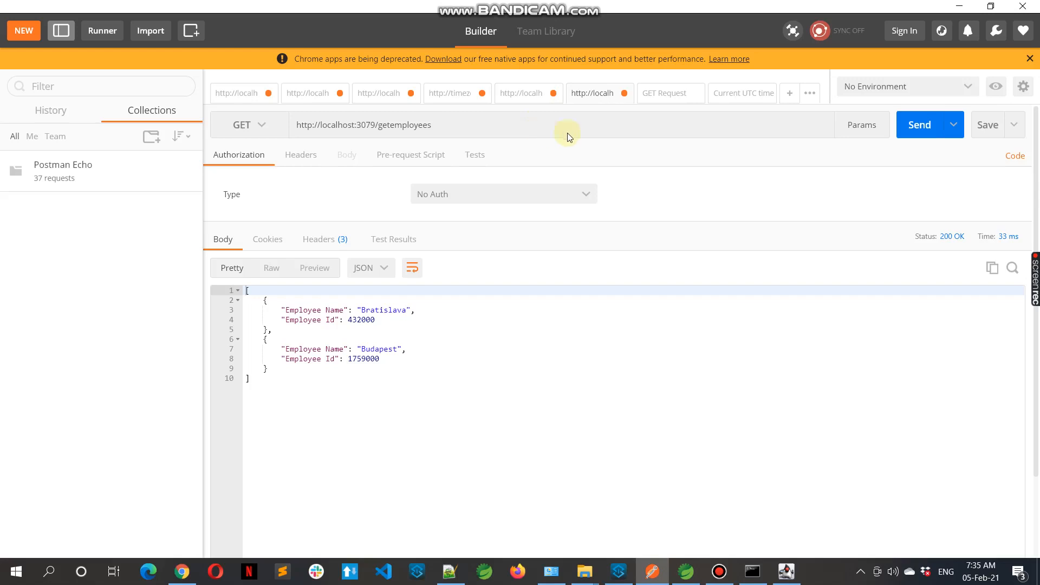
left_click(915, 130)
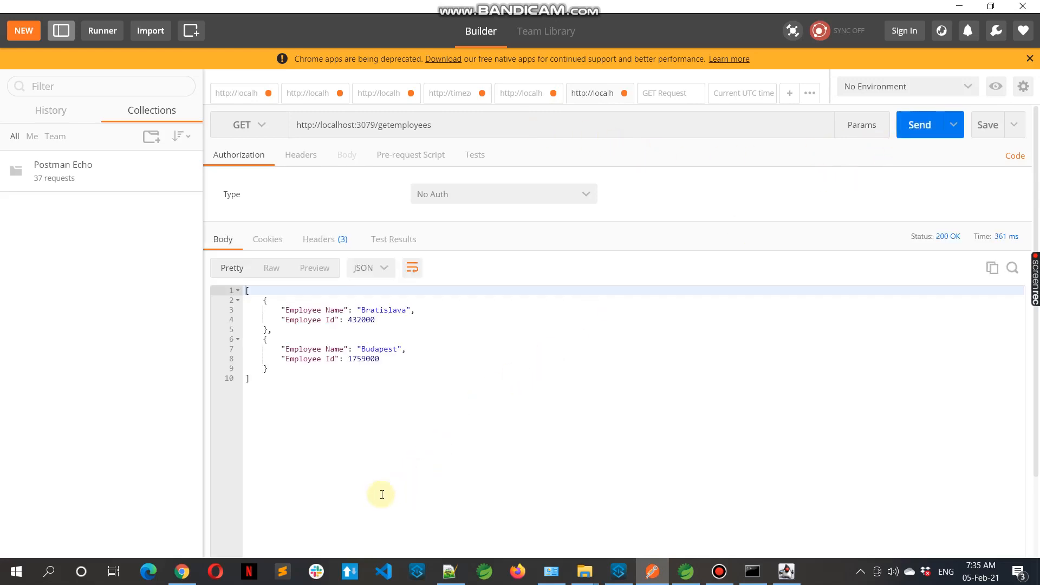
left_click(753, 571)
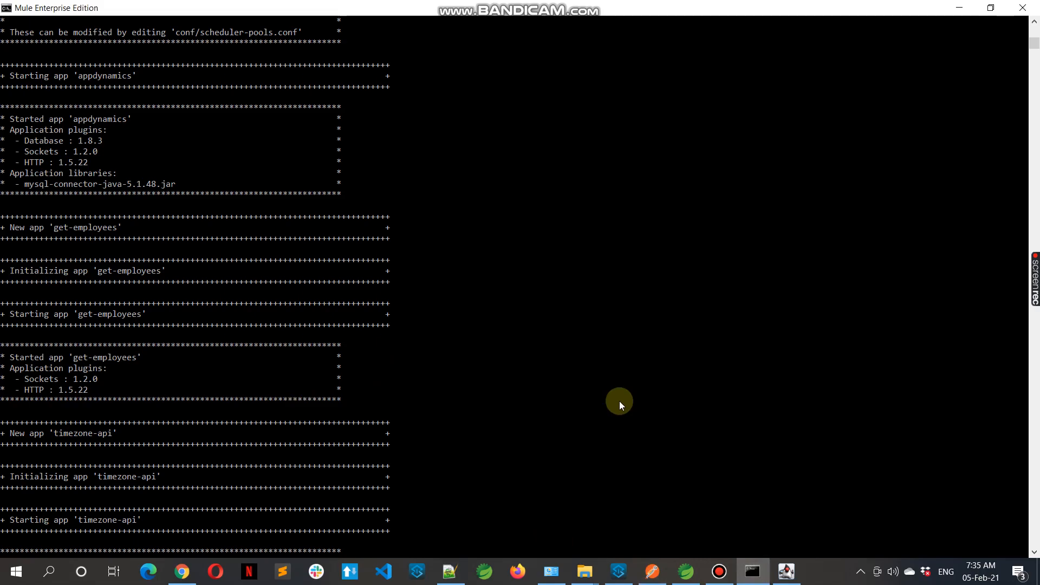
Switch to the browser and open the appdynamics-mule-app dashboard in the AppDynamics controller, checking the time-range options
left_click(182, 571)
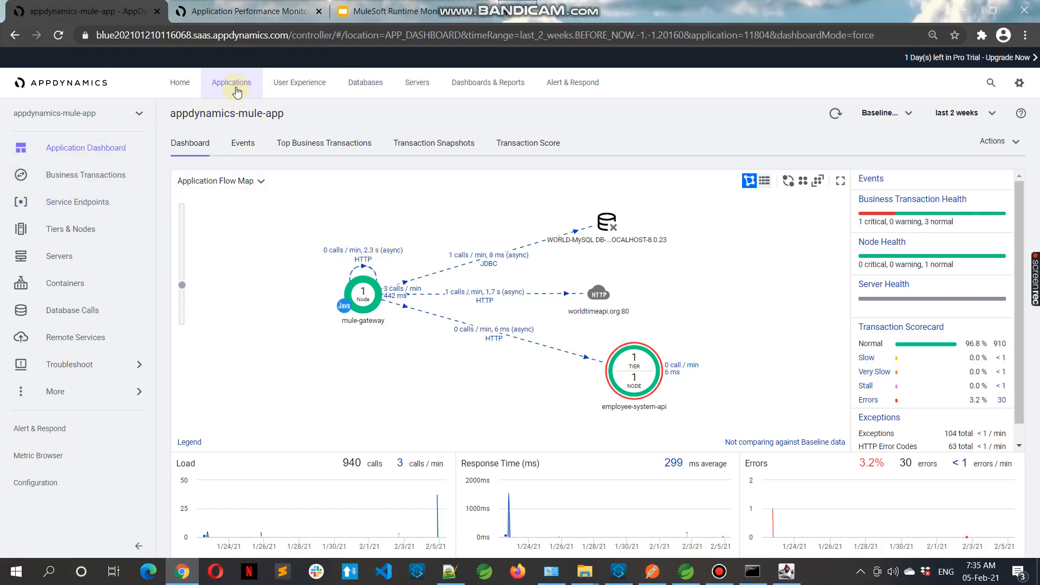
left_click(236, 91)
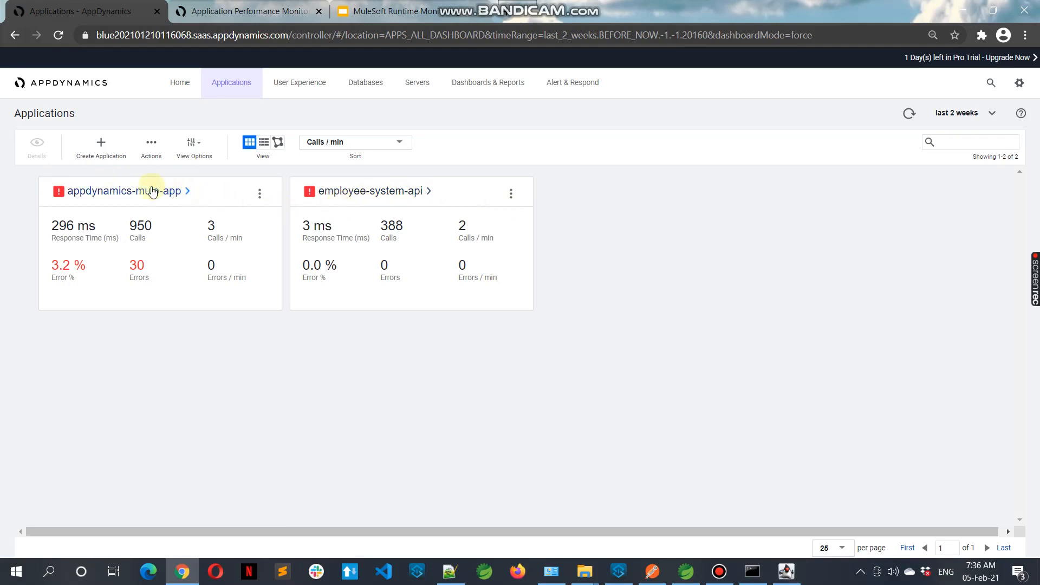
left_click(149, 191)
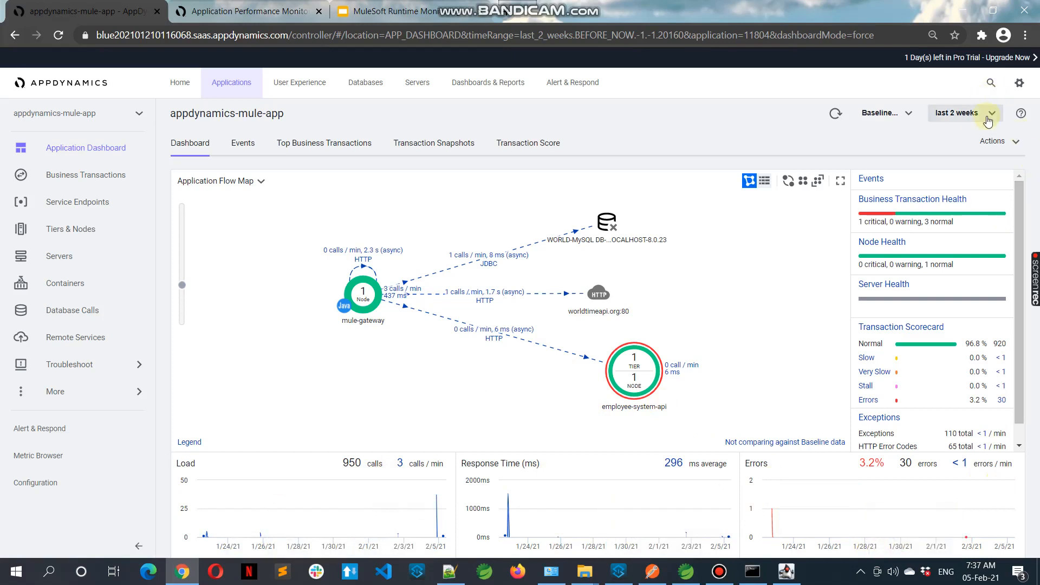
left_click(988, 120)
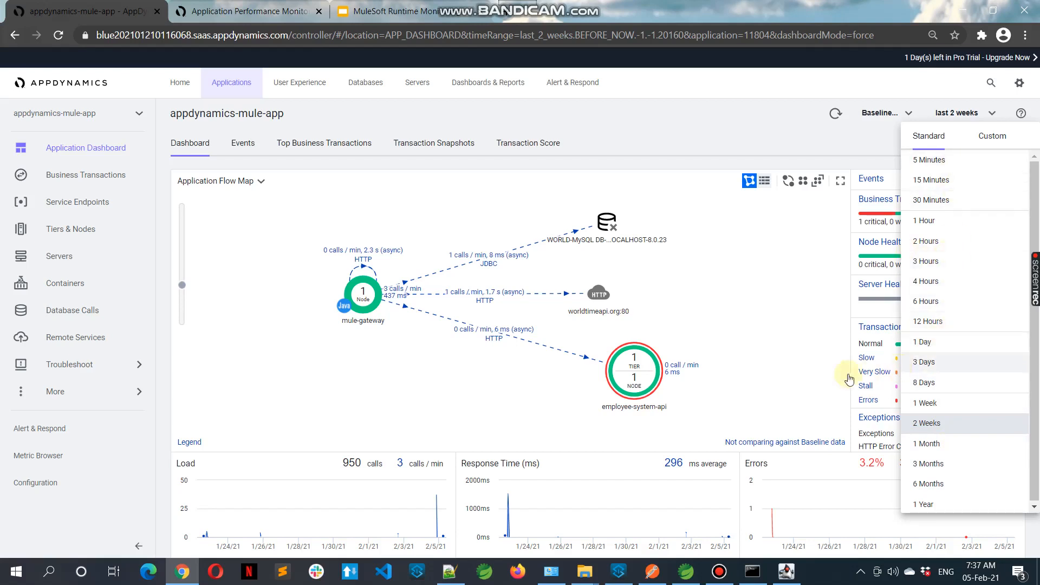
left_click(320, 351)
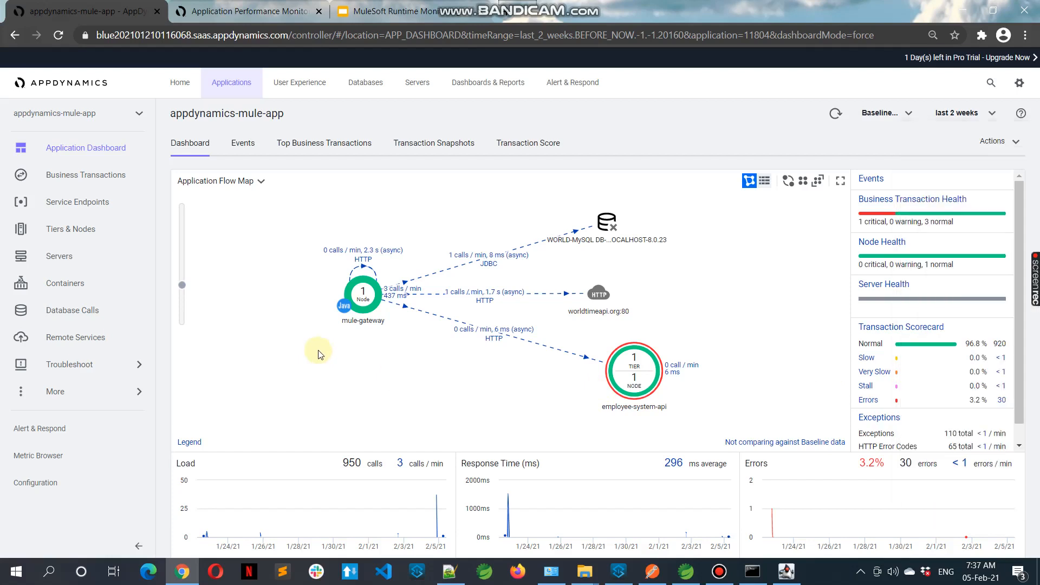
Open the business transactions list and view the /appdynamics transaction's snapshots and dashboard
left_click(88, 176)
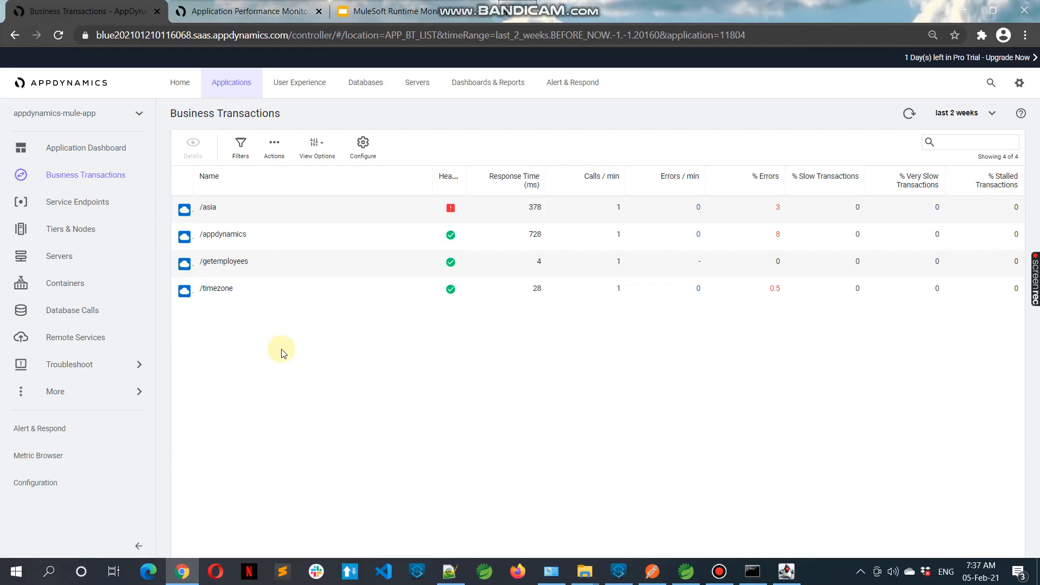
left_click(256, 240)
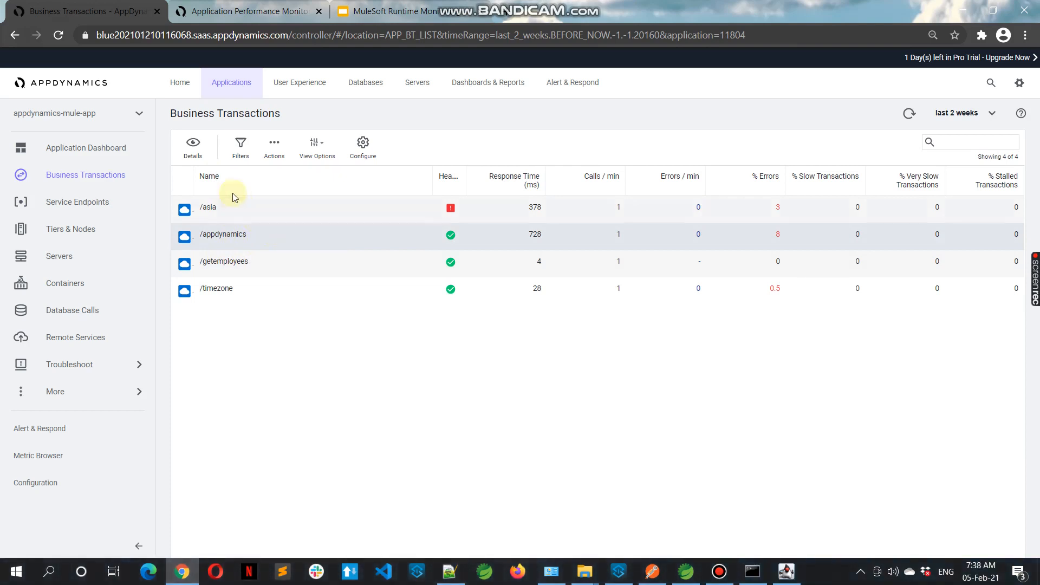
left_click(193, 146)
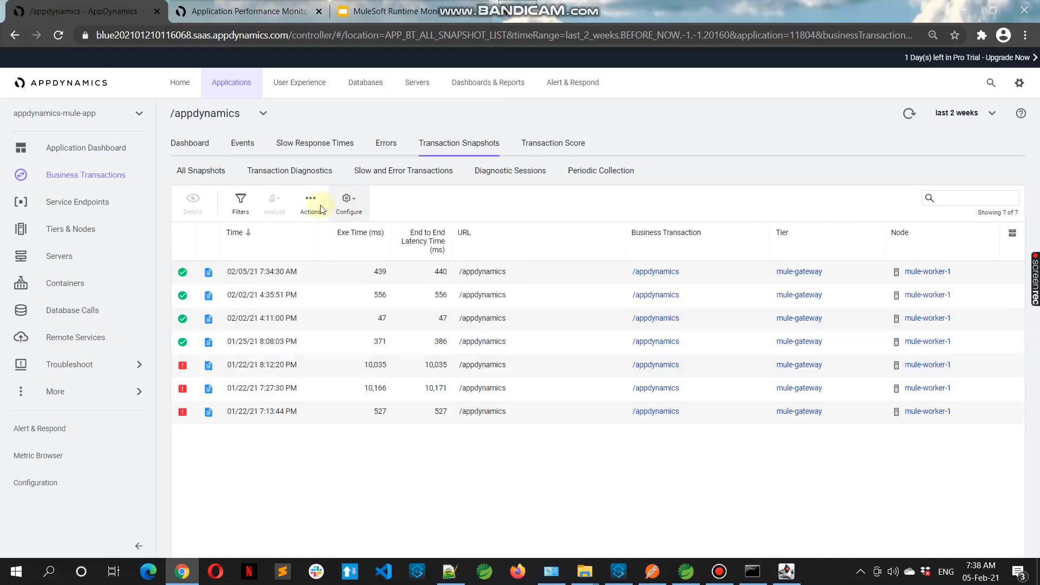
left_click(195, 151)
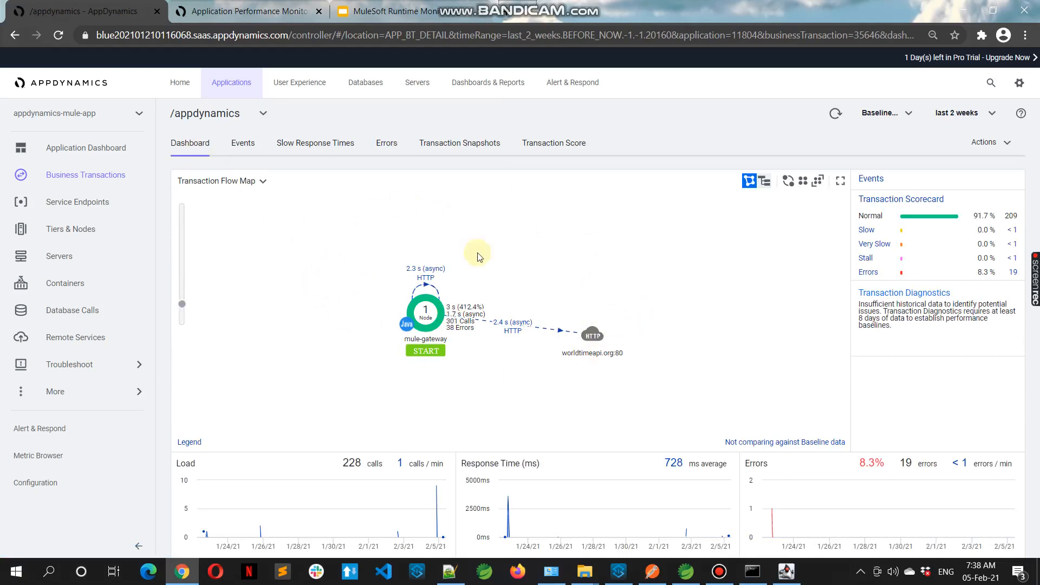
Switch the transaction dashboard through /timezone, /asia and /getemployees, then back to /appdynamics, to compare their flow maps
left_click(263, 112)
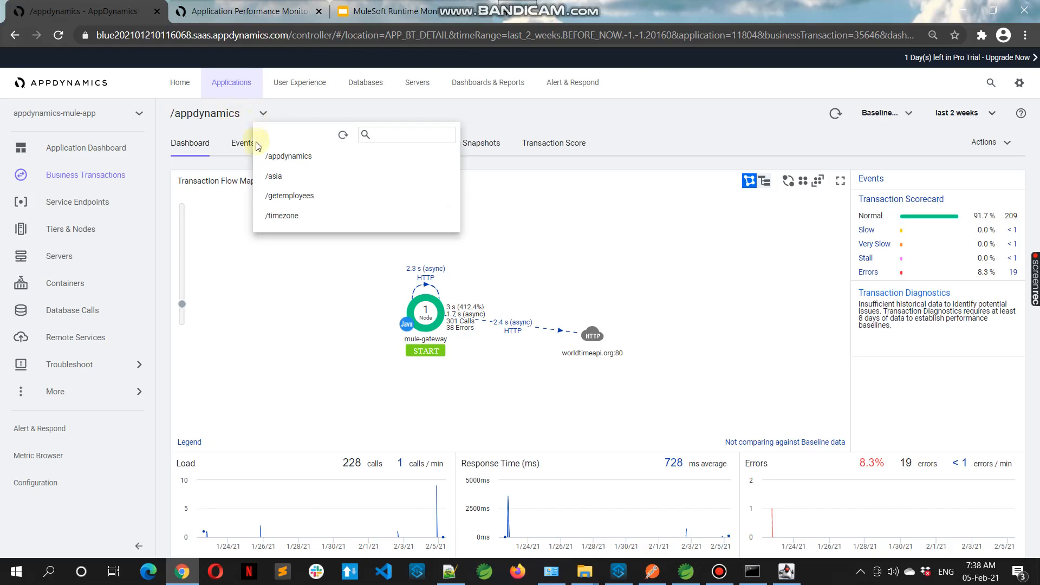
left_click(282, 219)
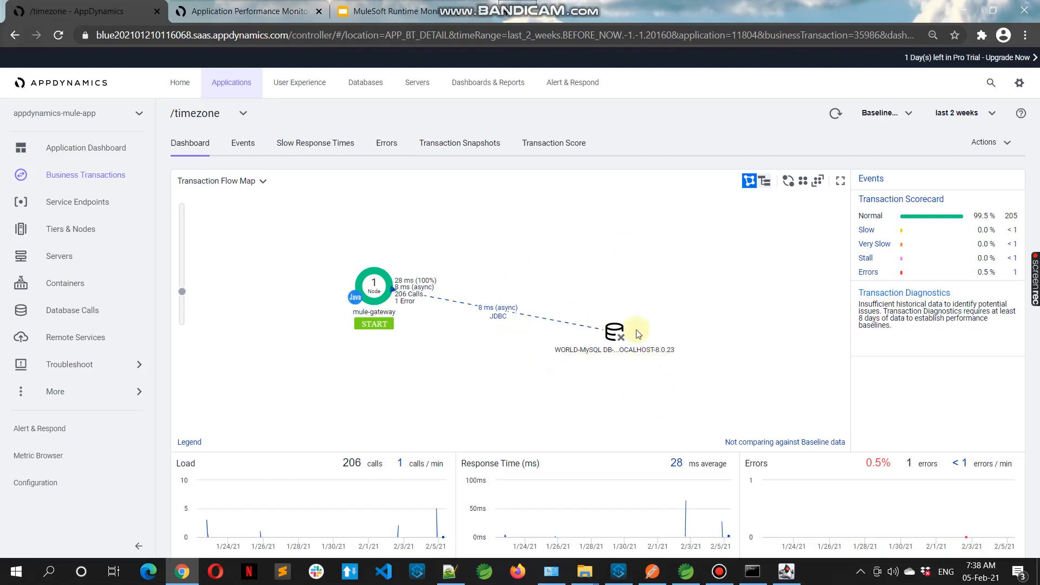
left_click(238, 114)
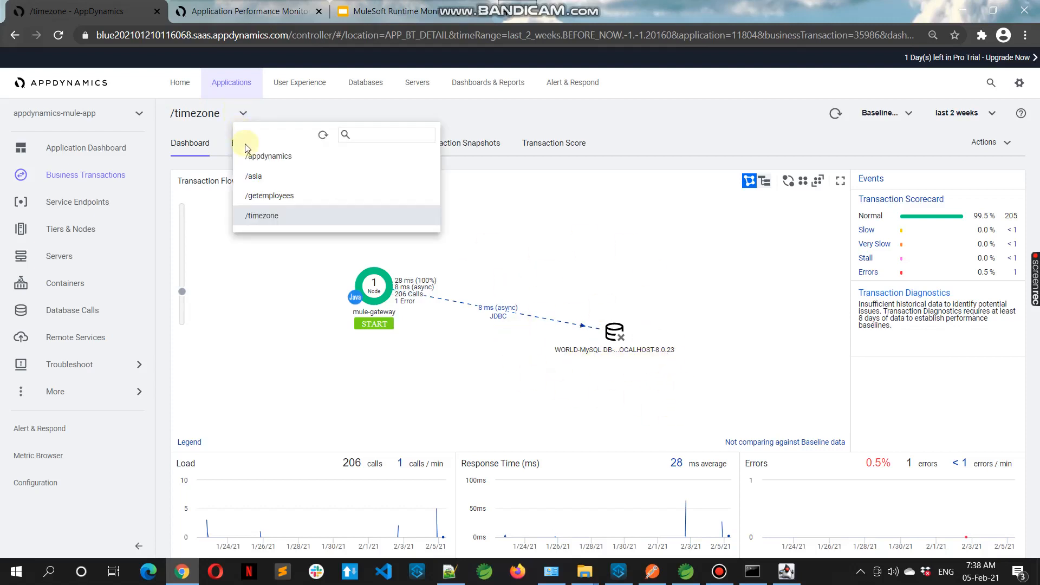
left_click(261, 177)
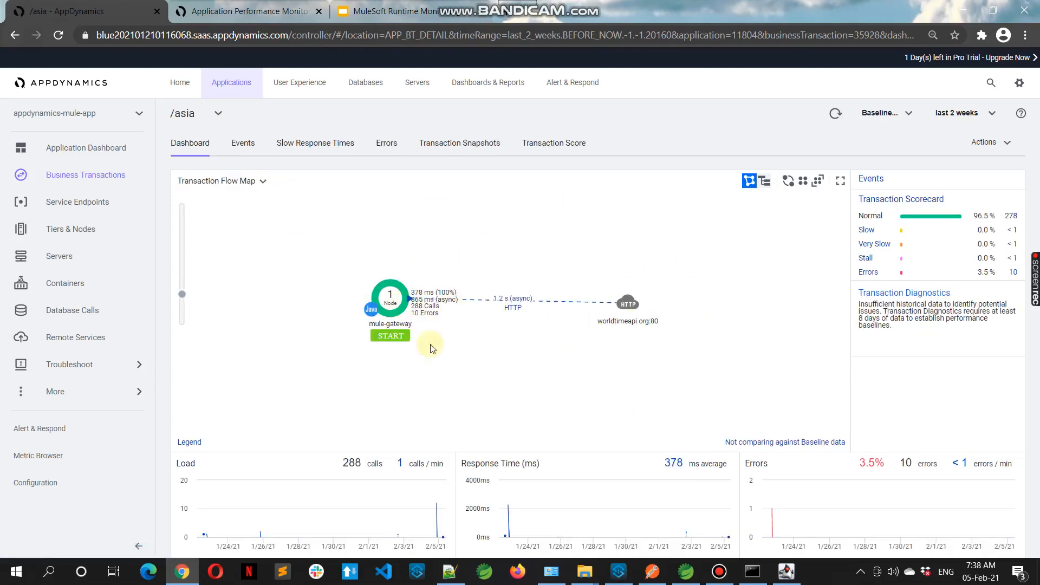
left_click(217, 115)
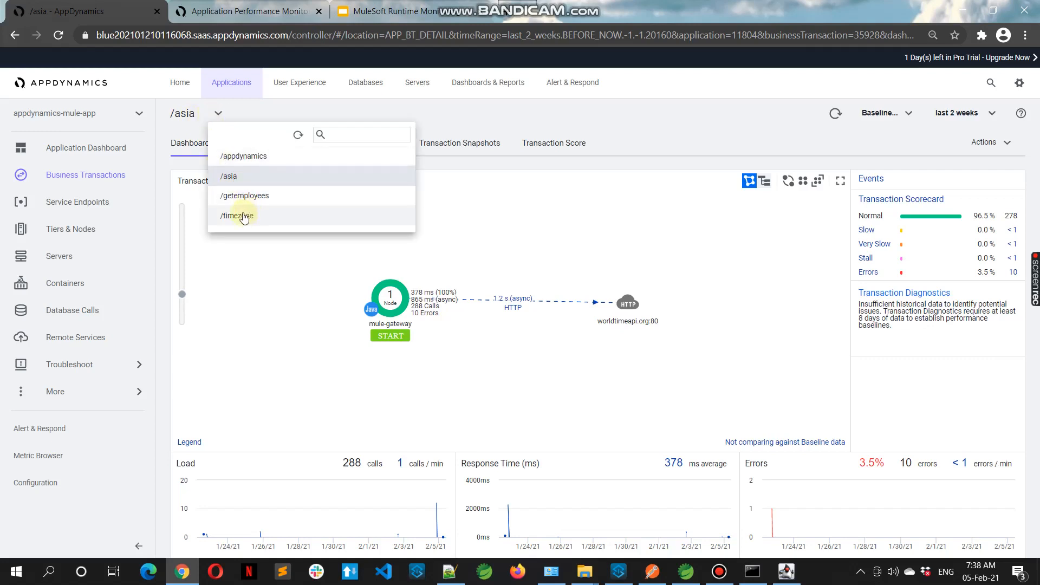
left_click(266, 200)
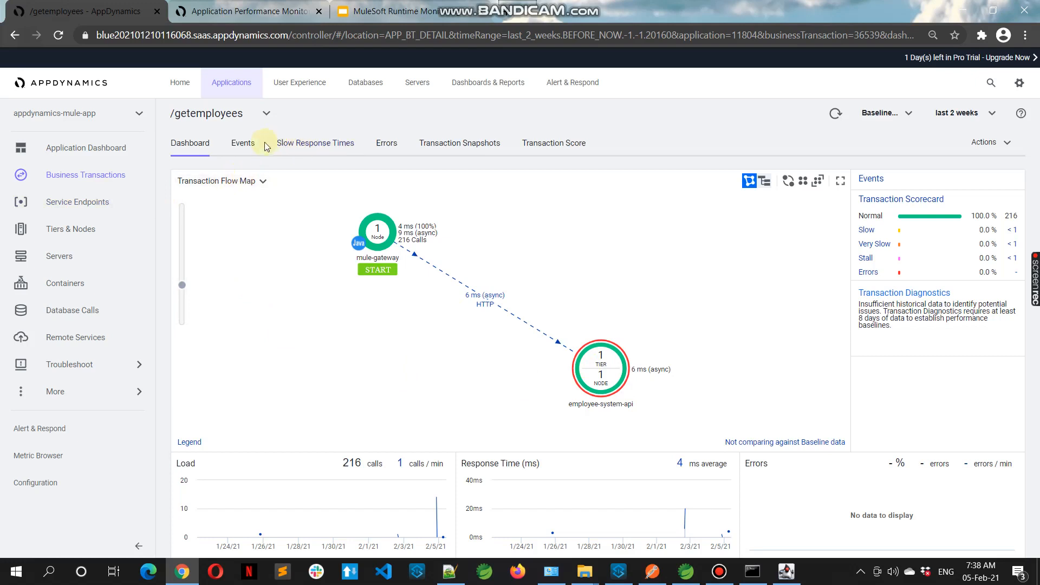
left_click(266, 112)
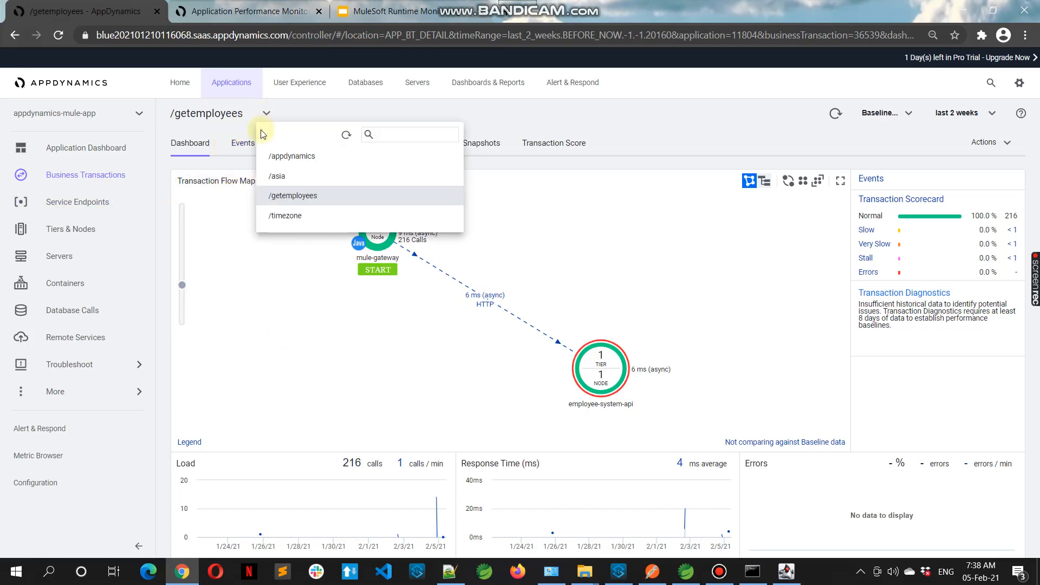
left_click(288, 155)
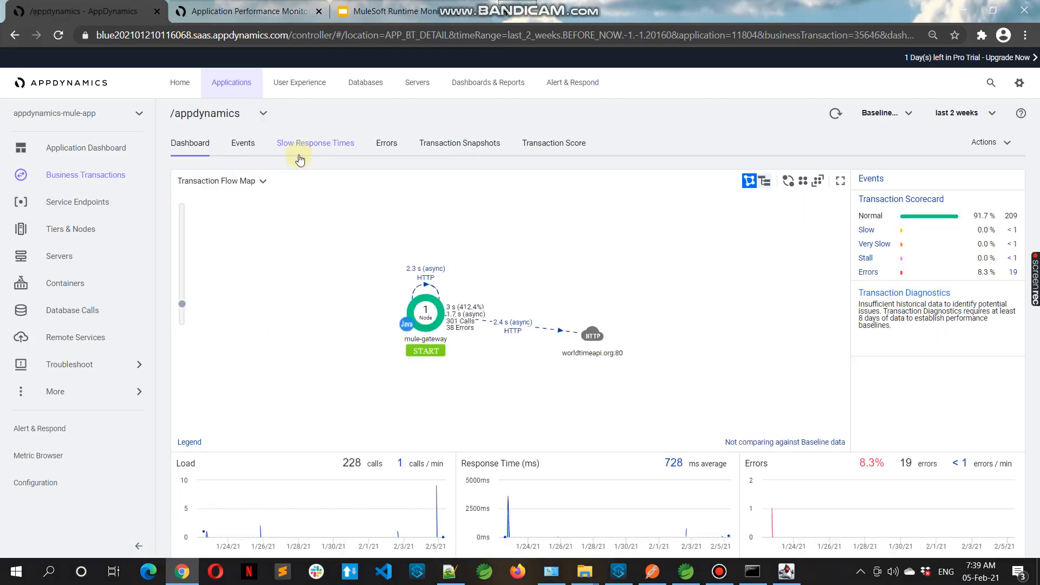
Open the /appdynamics events and set the time range to the last 1 month
left_click(244, 144)
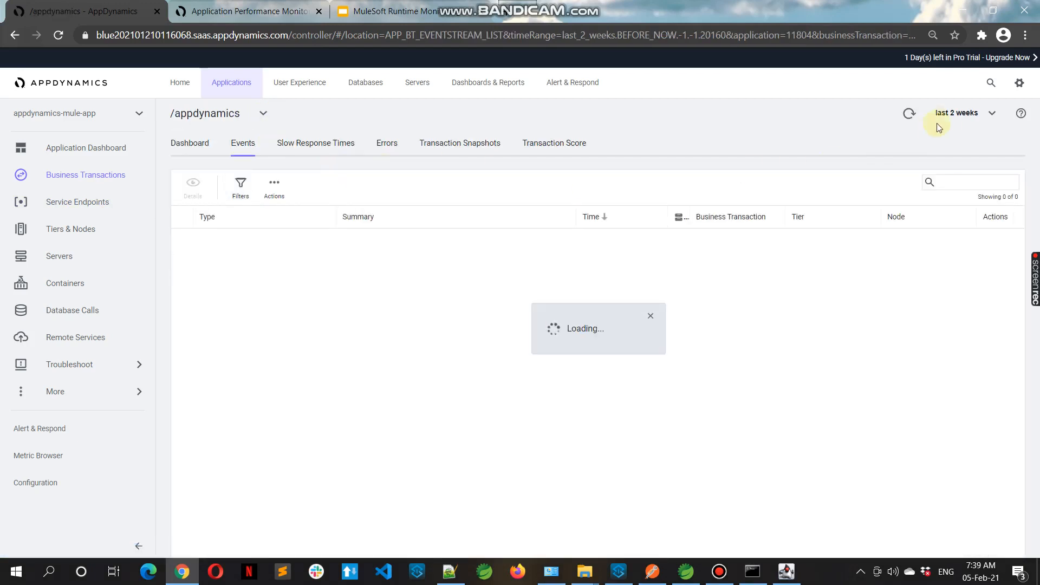
left_click(958, 113)
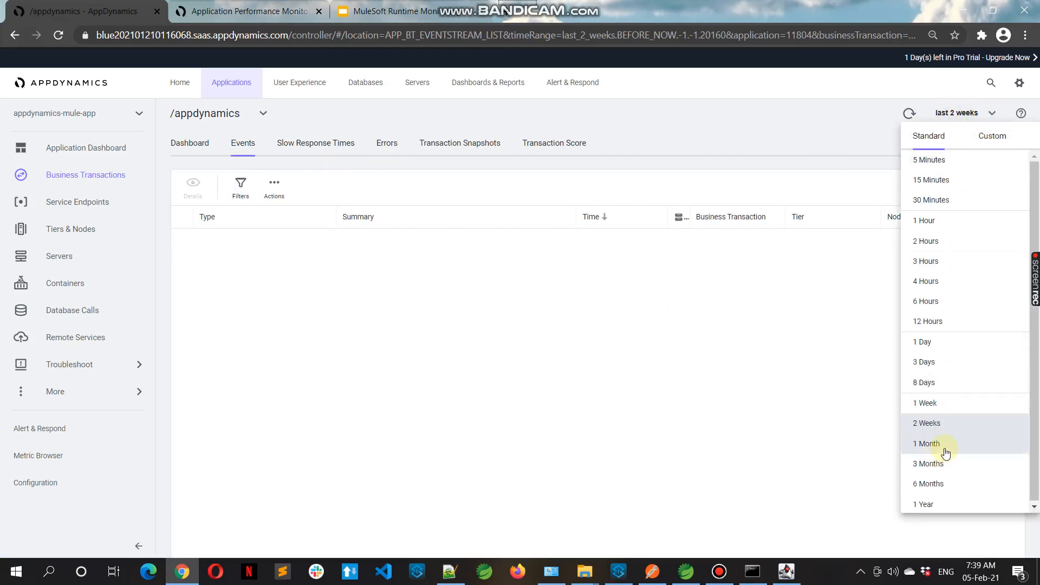
left_click(929, 443)
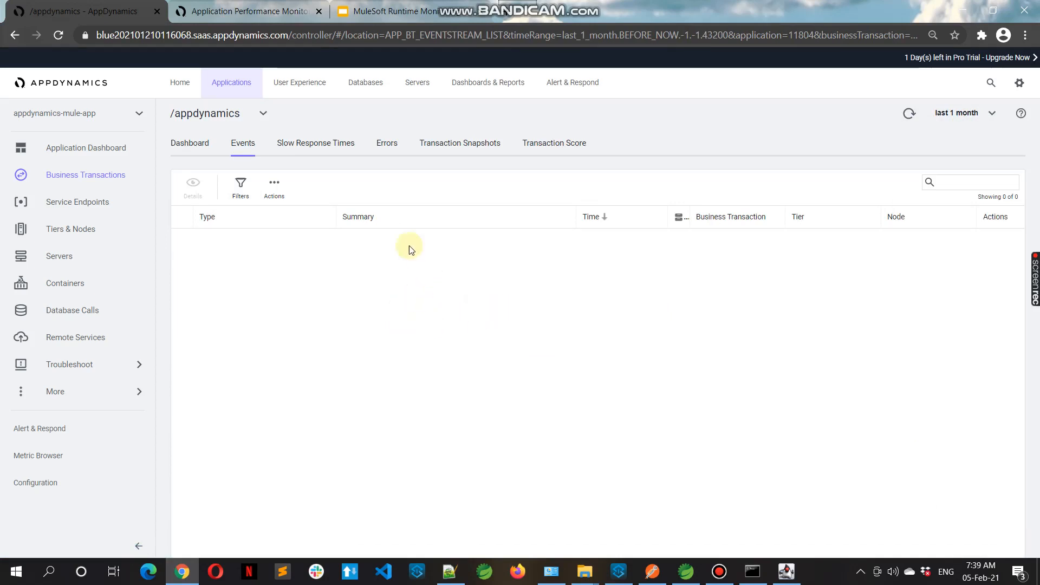
Review the slow response times and error transactions for /appdynamics and select the first error snapshot
left_click(302, 146)
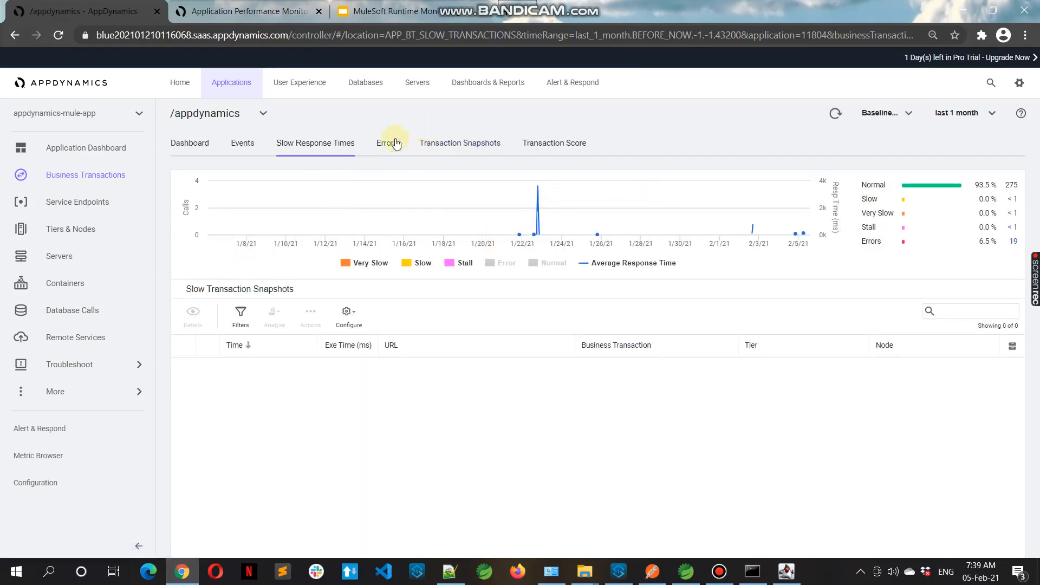
left_click(381, 153)
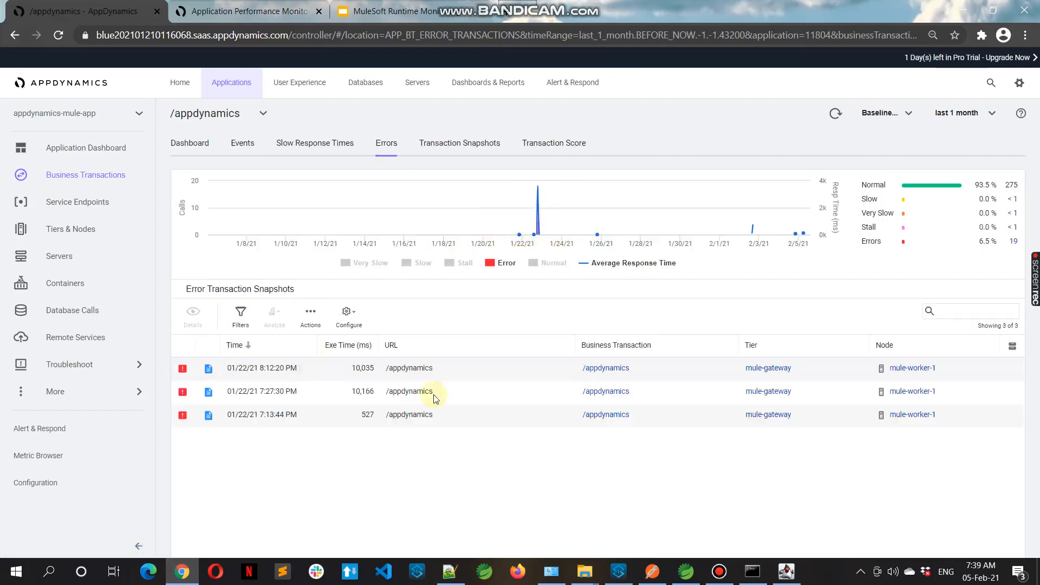
left_click(279, 371)
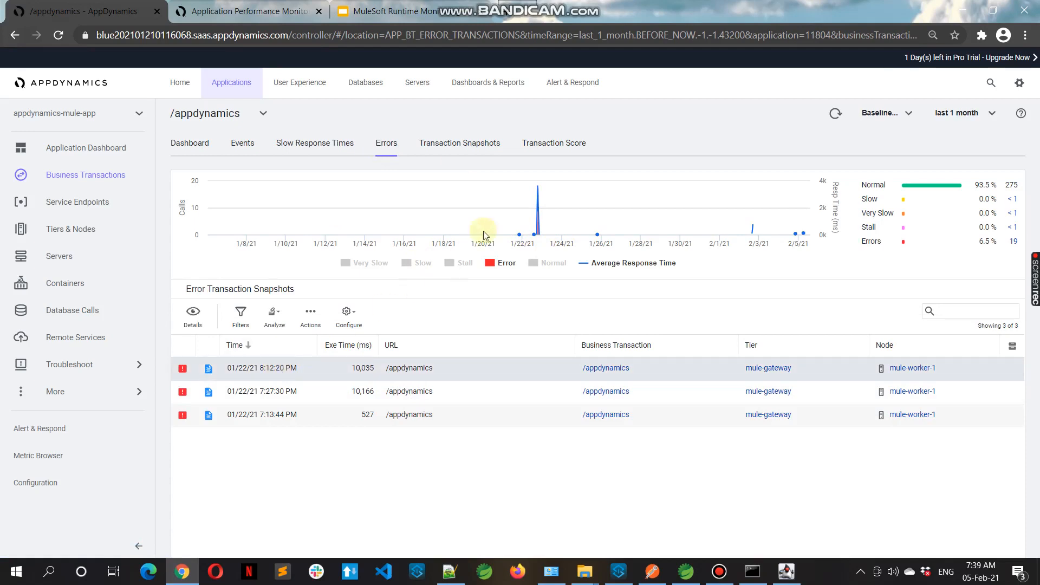
Open the first error snapshot's details to examine its potential issues, then close the viewer
left_click(460, 144)
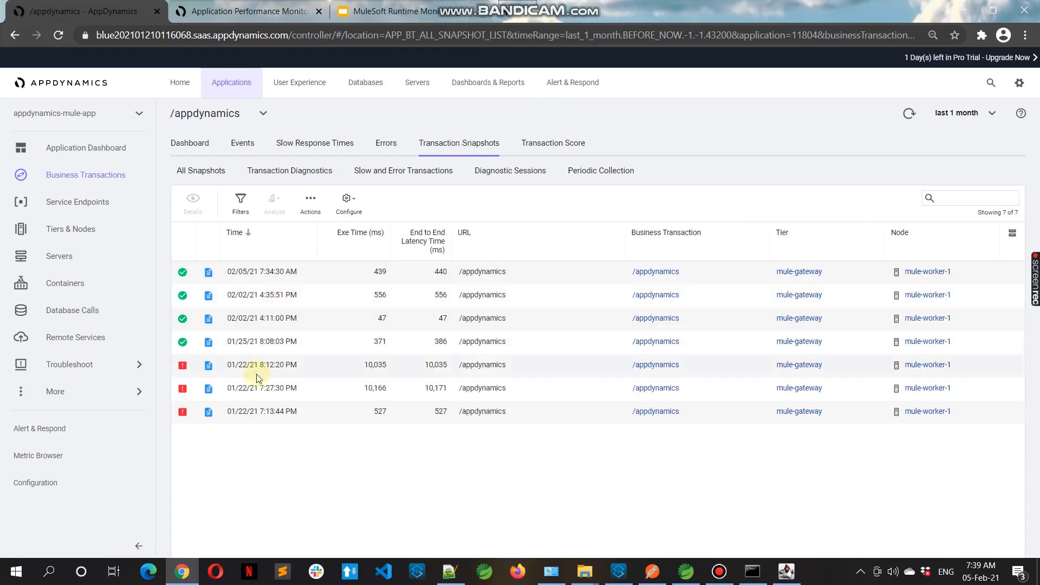
left_click(193, 203)
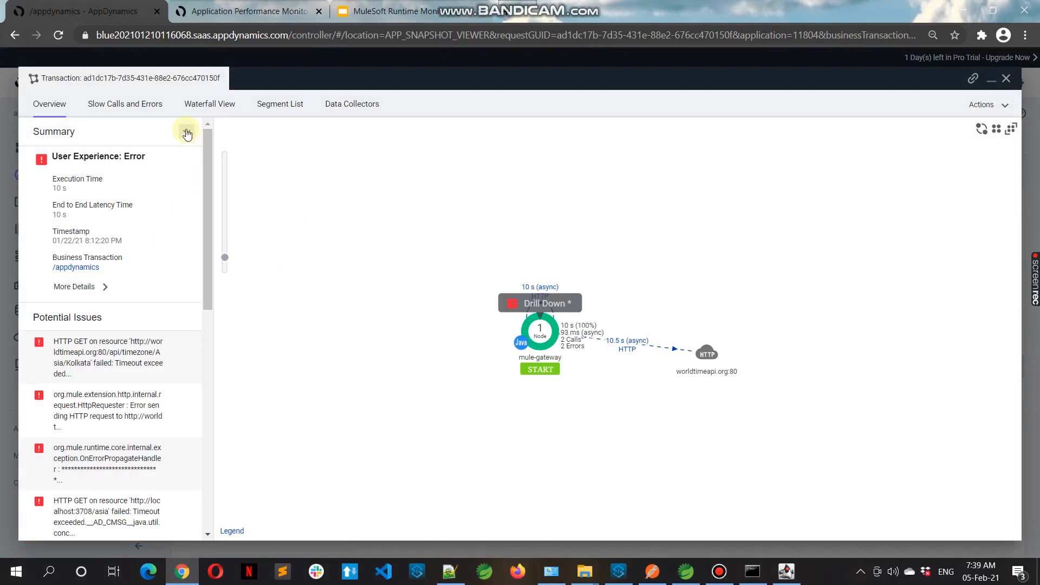
left_click(187, 132)
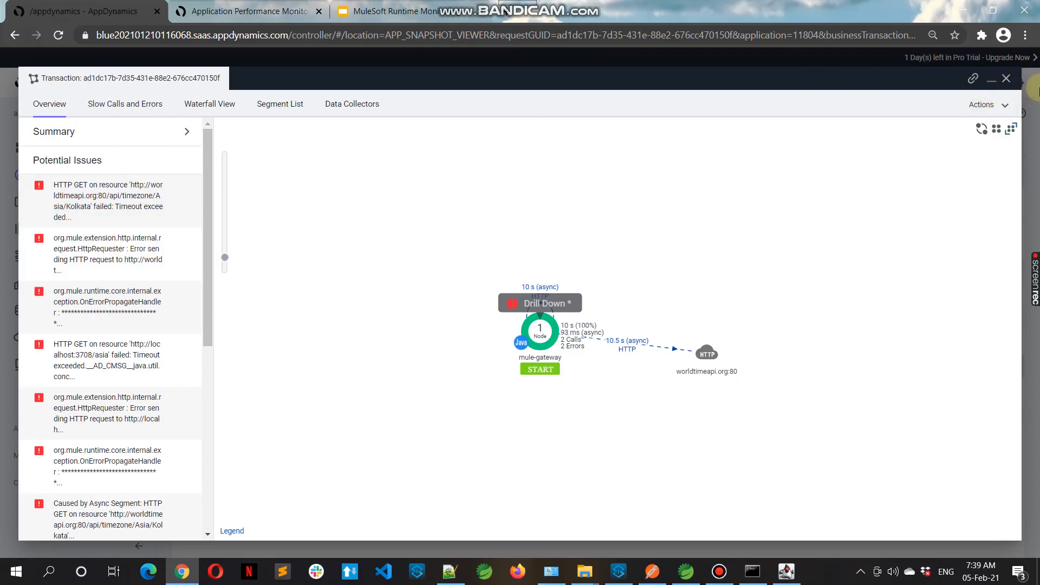
left_click(1006, 79)
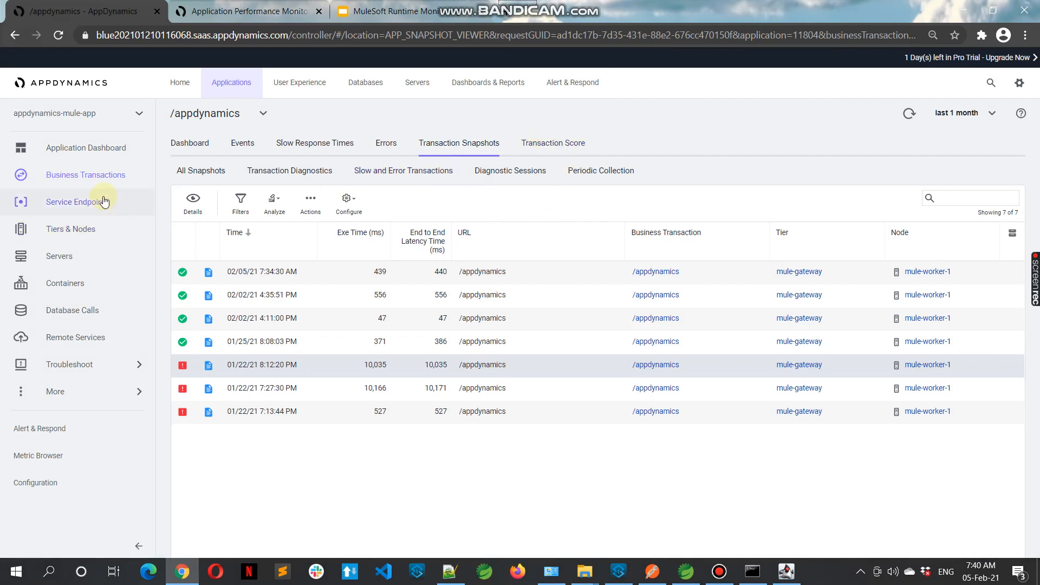
Open Tiers & Nodes, expand the mule-gateway tier and view the mule-worker-1 node dashboard
left_click(86, 234)
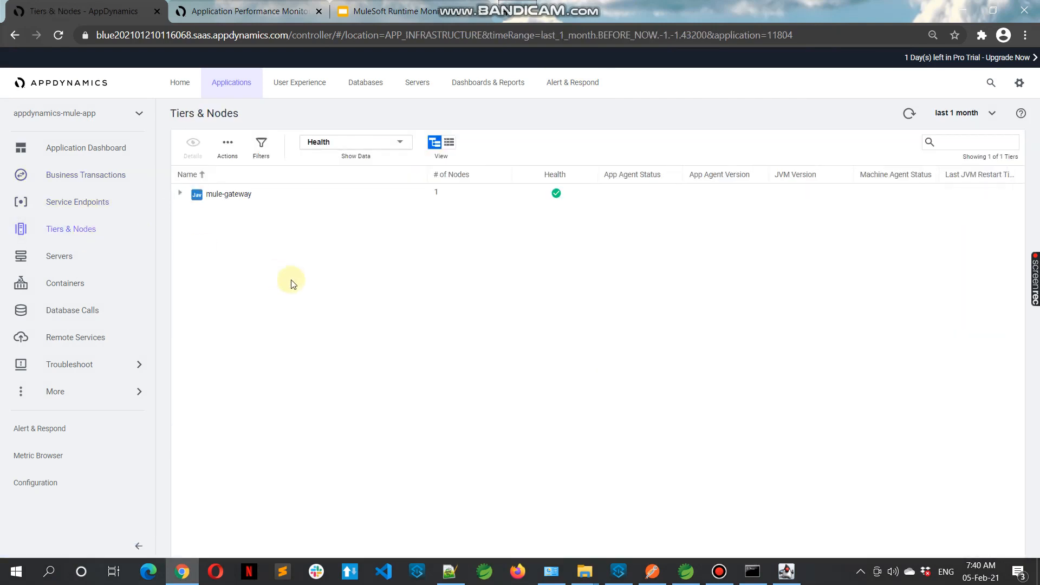
left_click(180, 193)
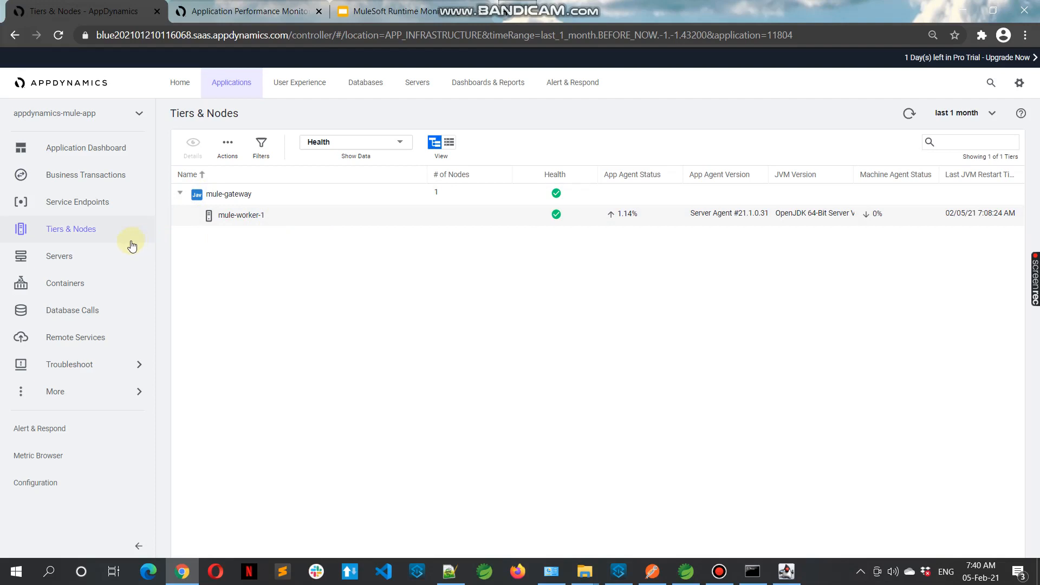
left_click(327, 215)
left_click(194, 145)
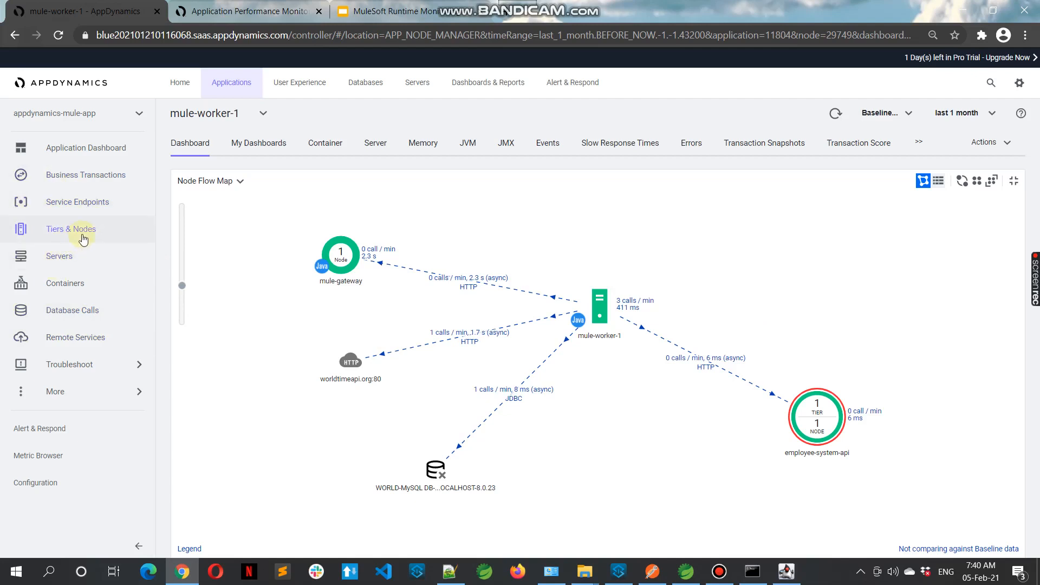
Open the service endpoints list and view the details of the /appdynamics endpoint
left_click(105, 203)
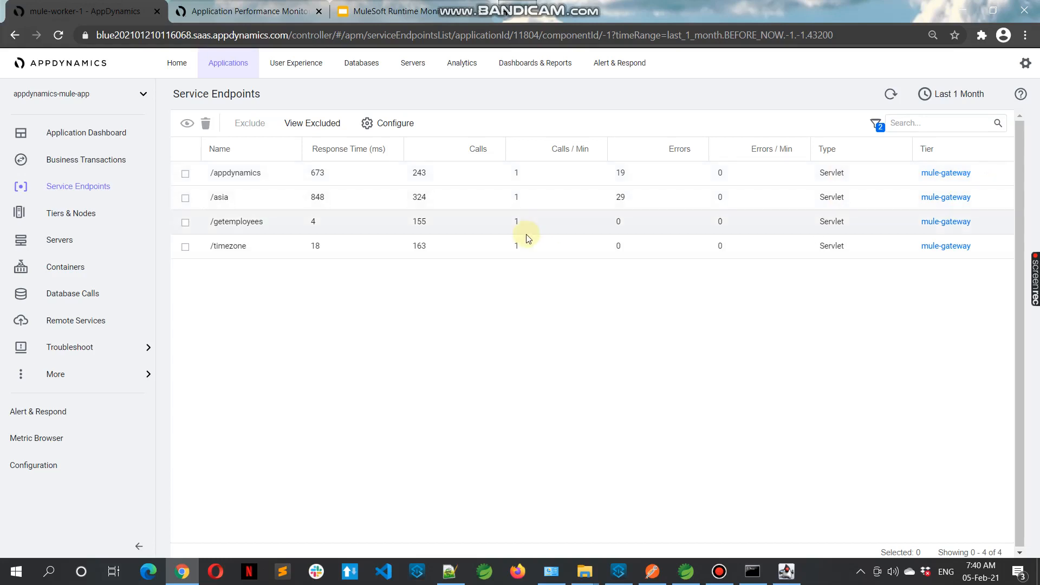
left_click(255, 172)
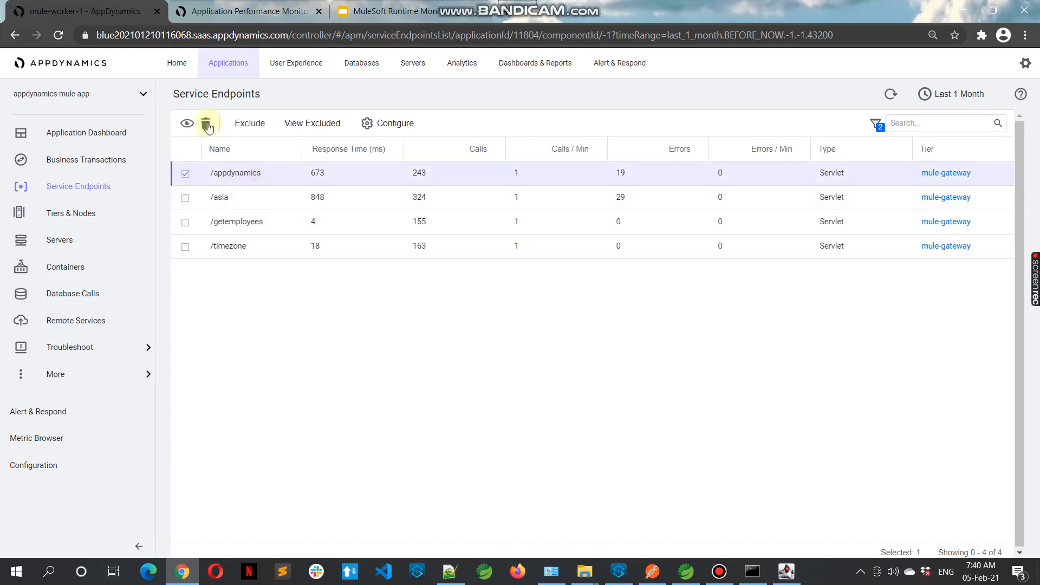
left_click(187, 123)
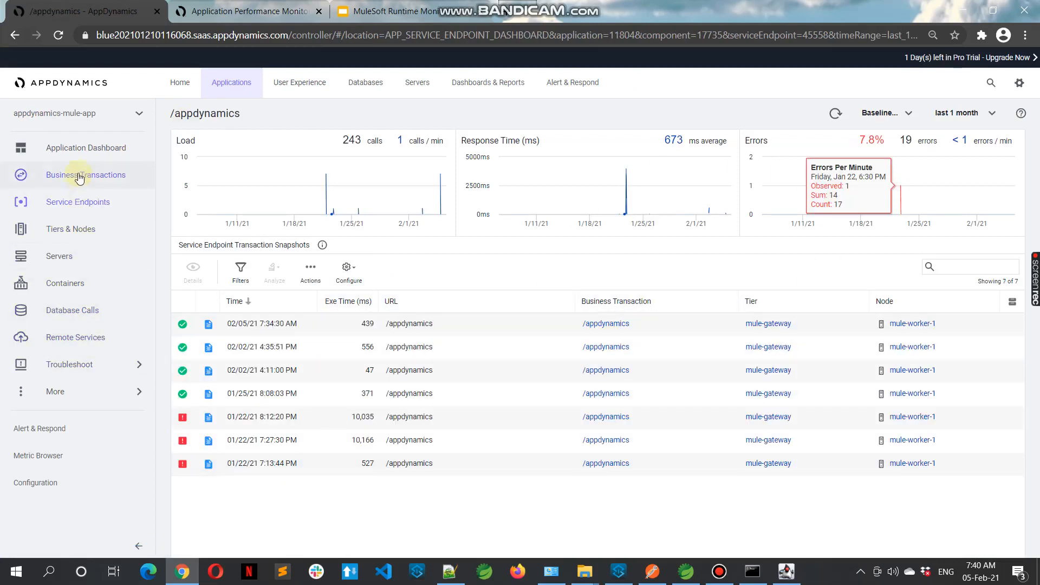
Return to Tiers & Nodes, expand the mule-gateway tier and select the mule-worker-1 node
left_click(76, 233)
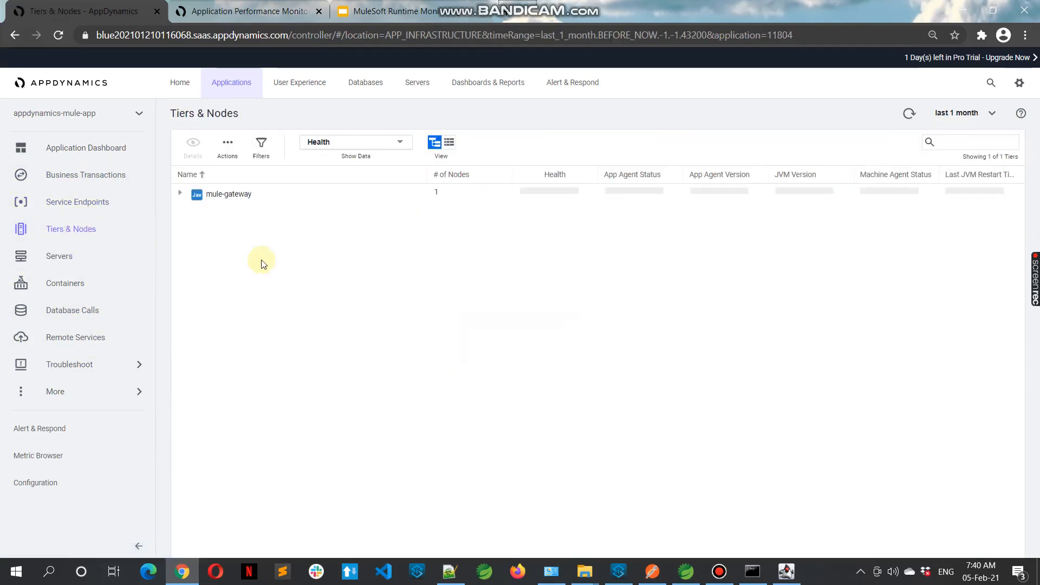
left_click(180, 194)
left_click(238, 215)
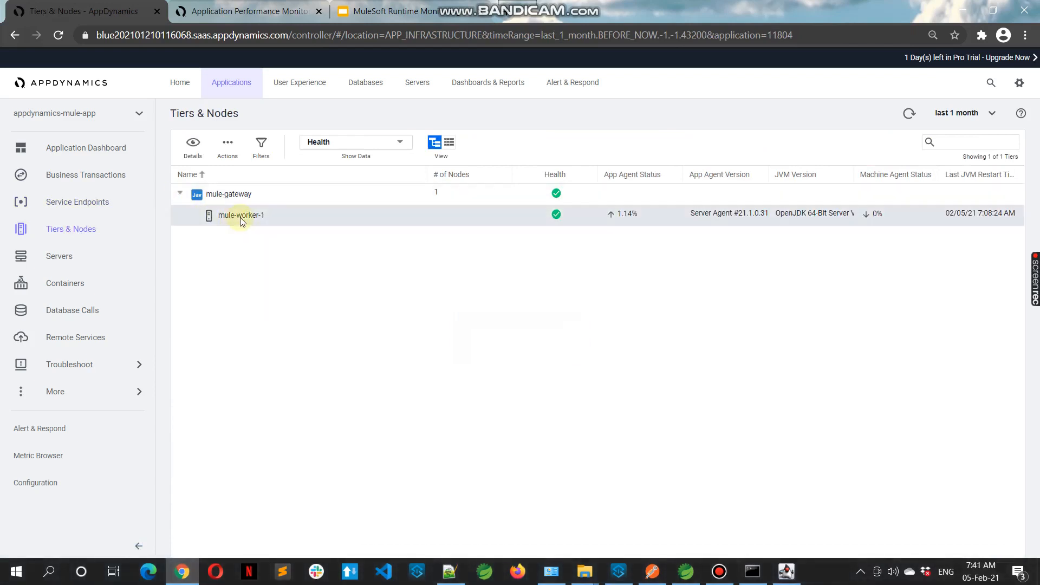
Open the details dashboard of the selected mule-worker-1 node to view its node flow map
left_click(193, 146)
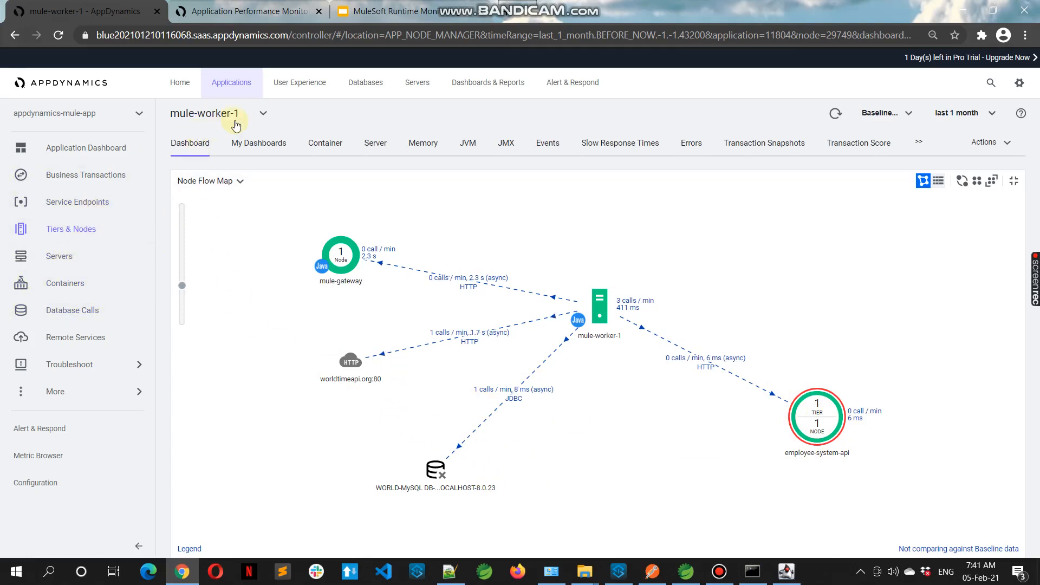
Switch to the employee-system-api application and examine its dashboard flow map and tomcat-gateway node
left_click(136, 117)
left_click(55, 214)
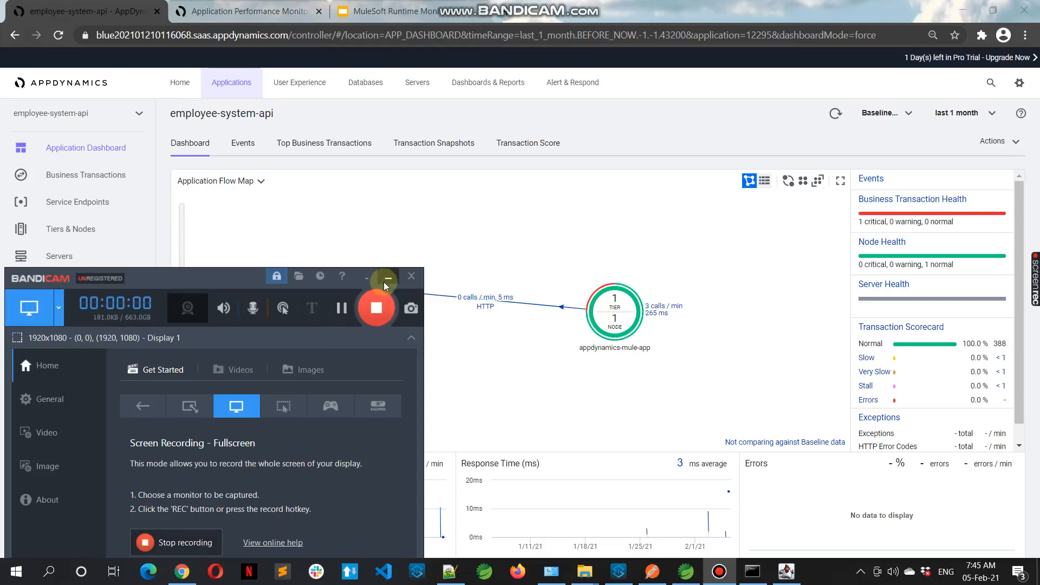
left_click(379, 297)
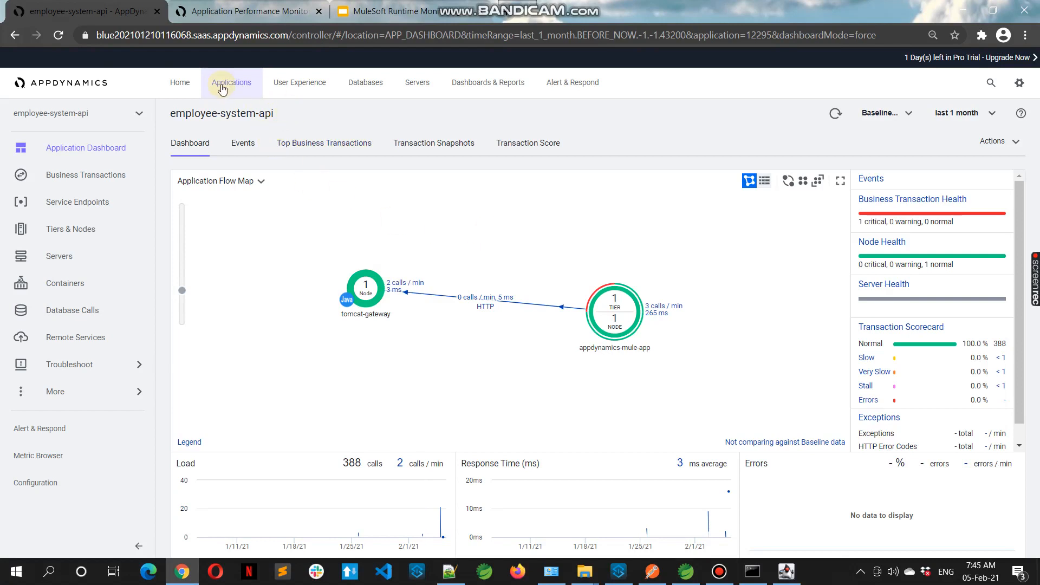
Return to the applications overview and open the appdynamics-mule-app application dashboard
left_click(222, 90)
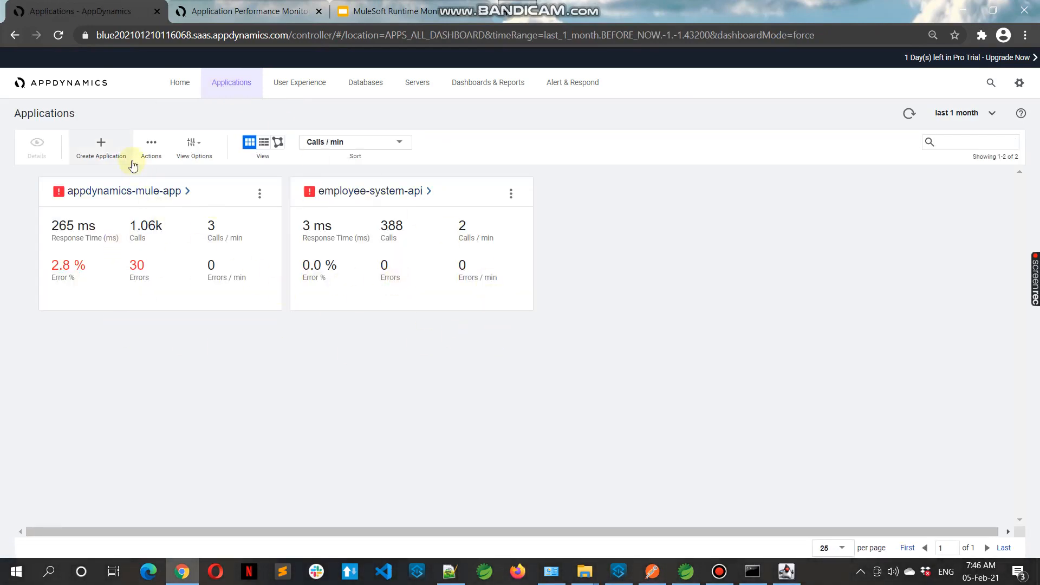
left_click(162, 191)
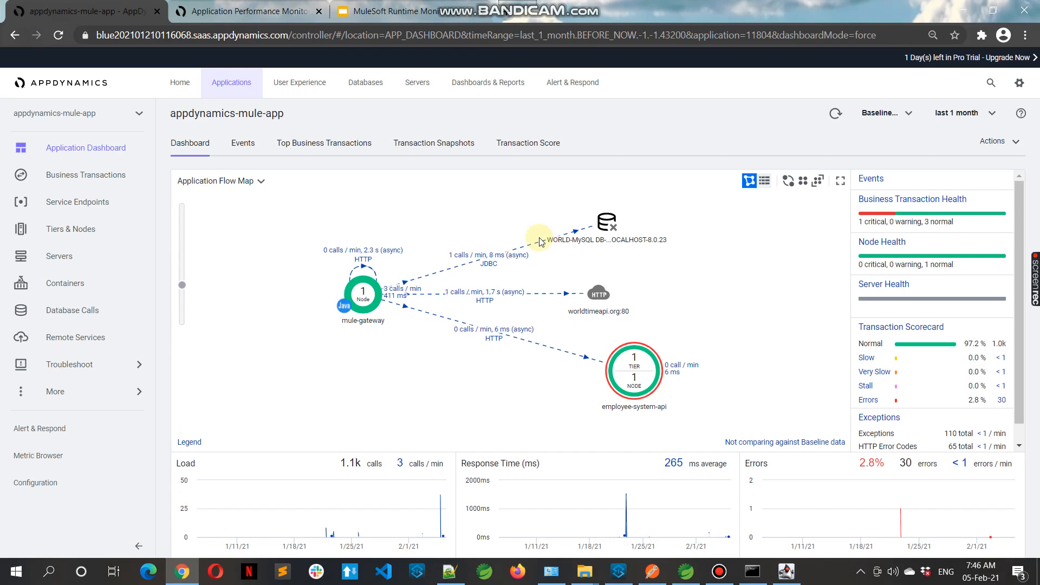
Switch to the MuleSoft Runtime Monitoring with AppDynamics presentation in Google Slides
left_click(395, 11)
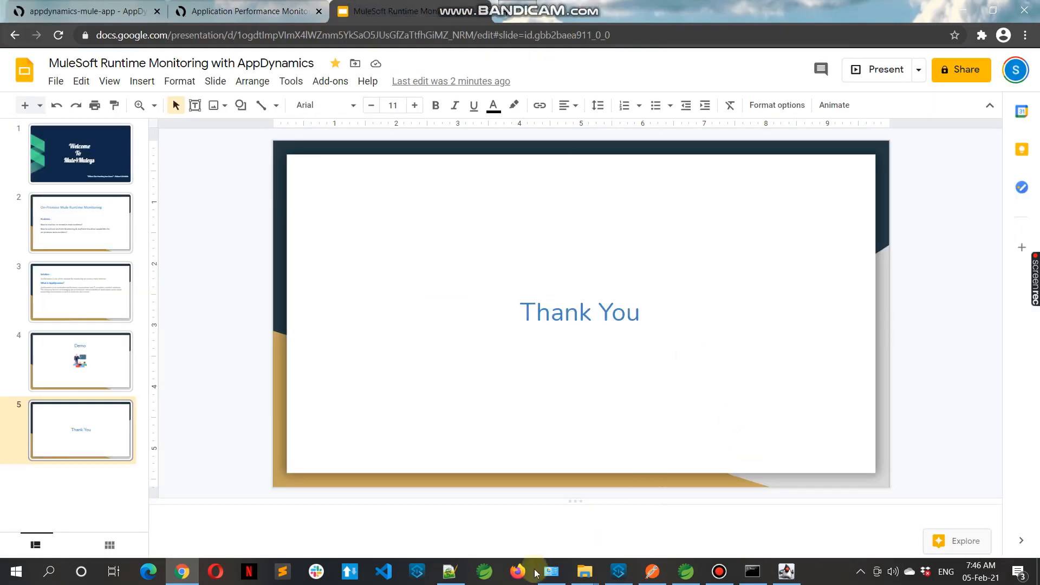
left_click(727, 577)
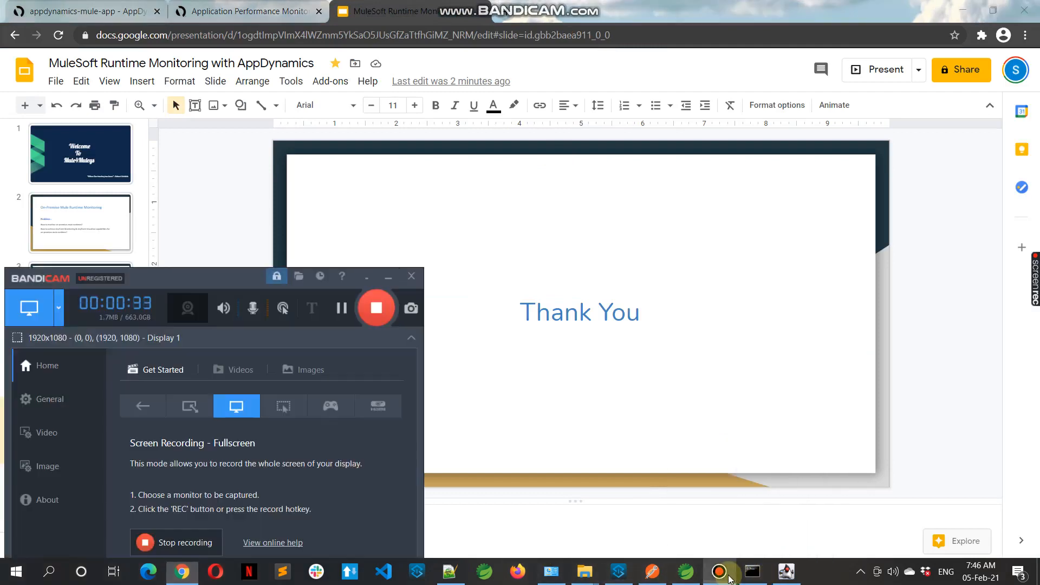